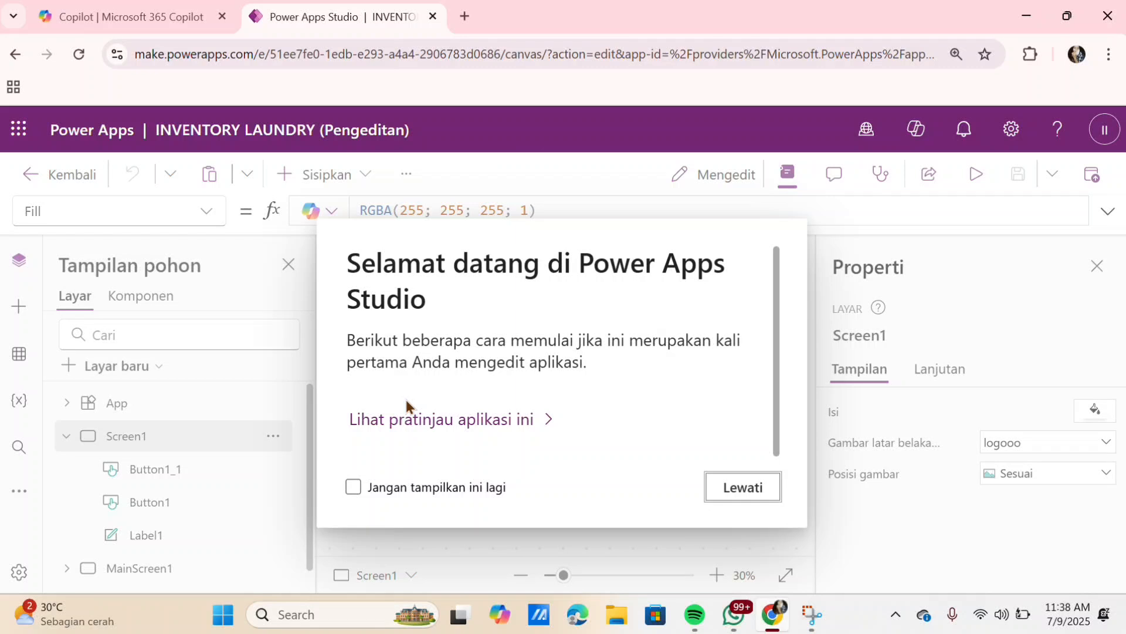
Dismiss the welcome dialog and examine the App object and Screen1 in the tree view
click(764, 490)
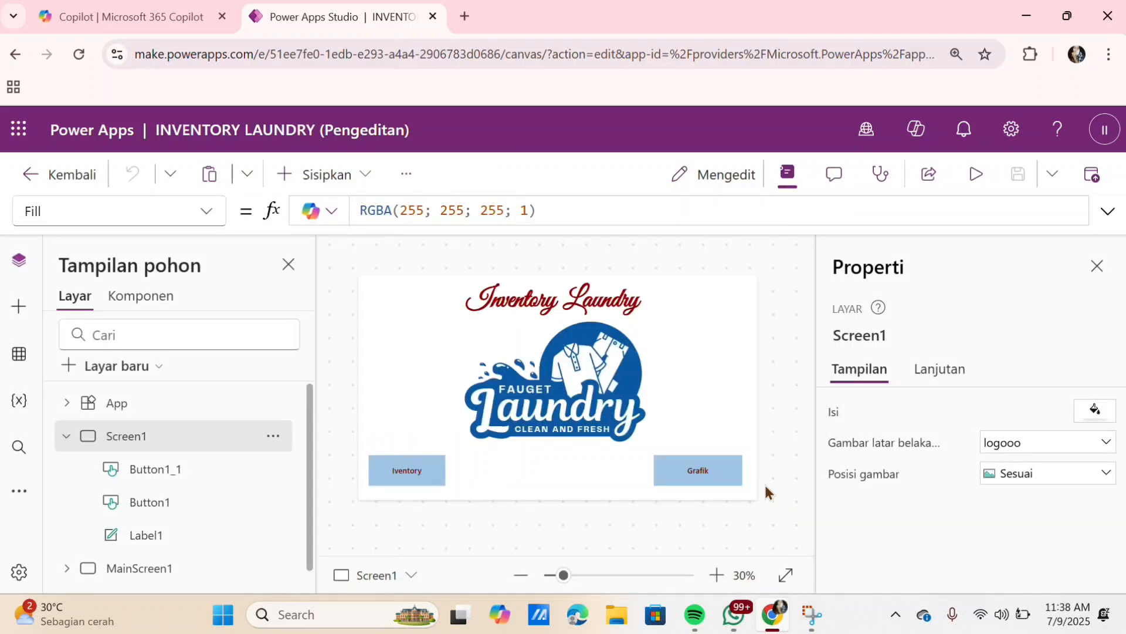
click(139, 411)
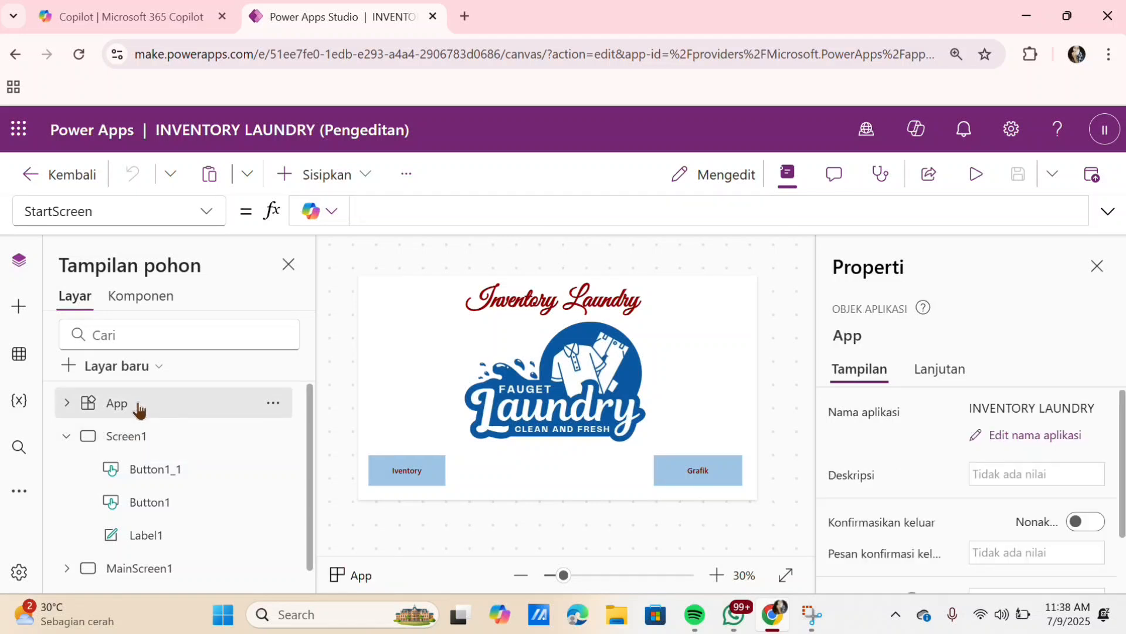
click(132, 444)
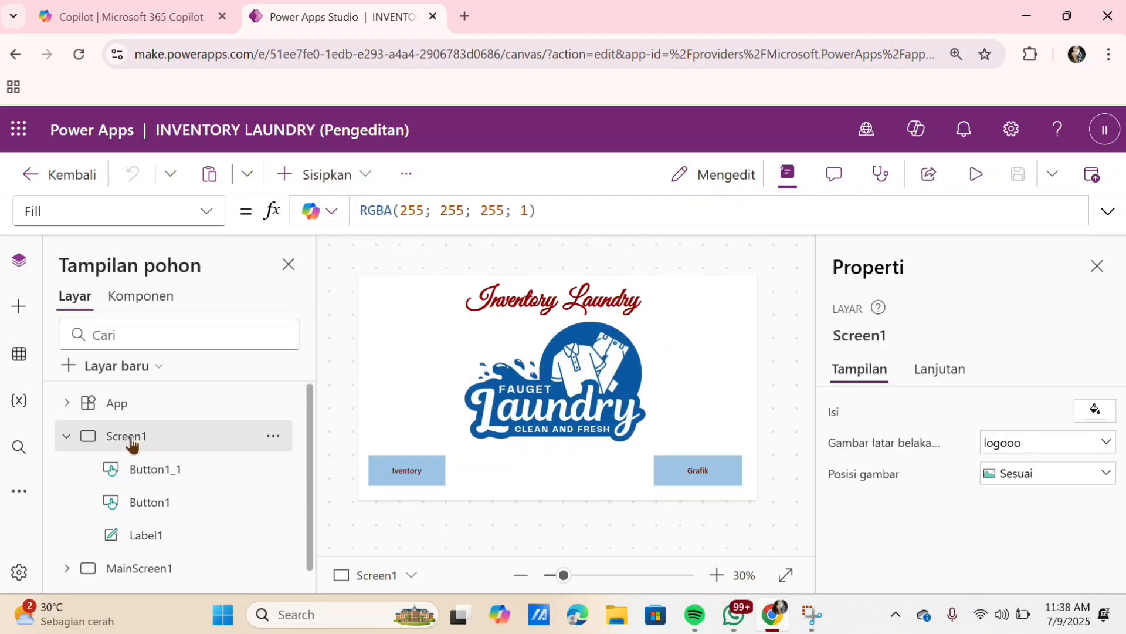
scroll(132, 444, down, 1)
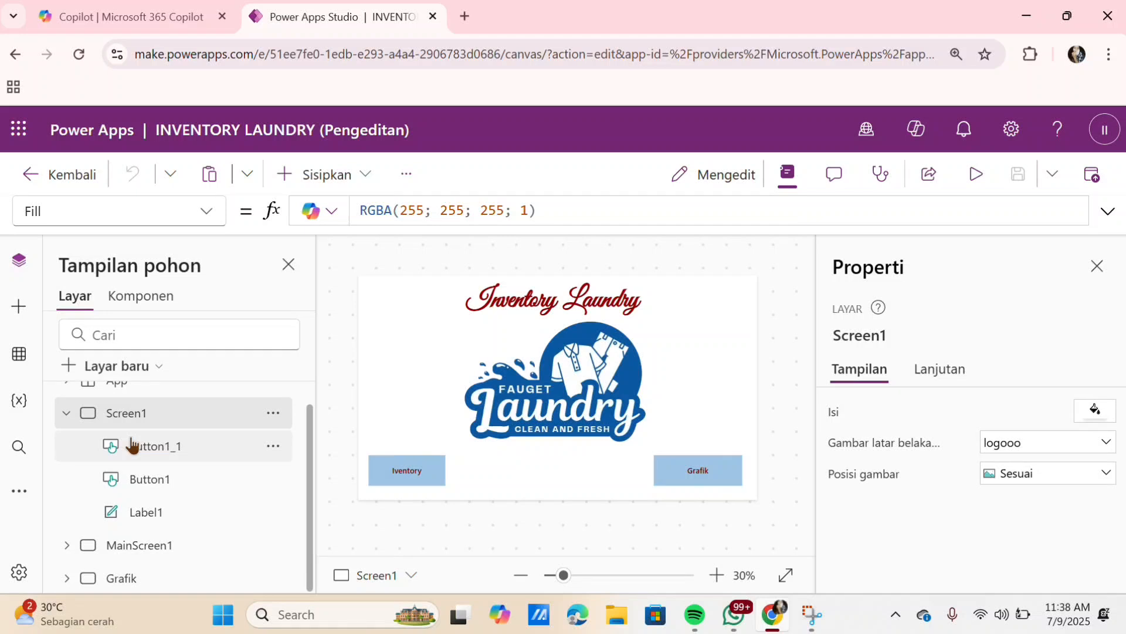
Open MainScreen1 and expand its nested containers to examine how the screen's controls are structured
click(100, 548)
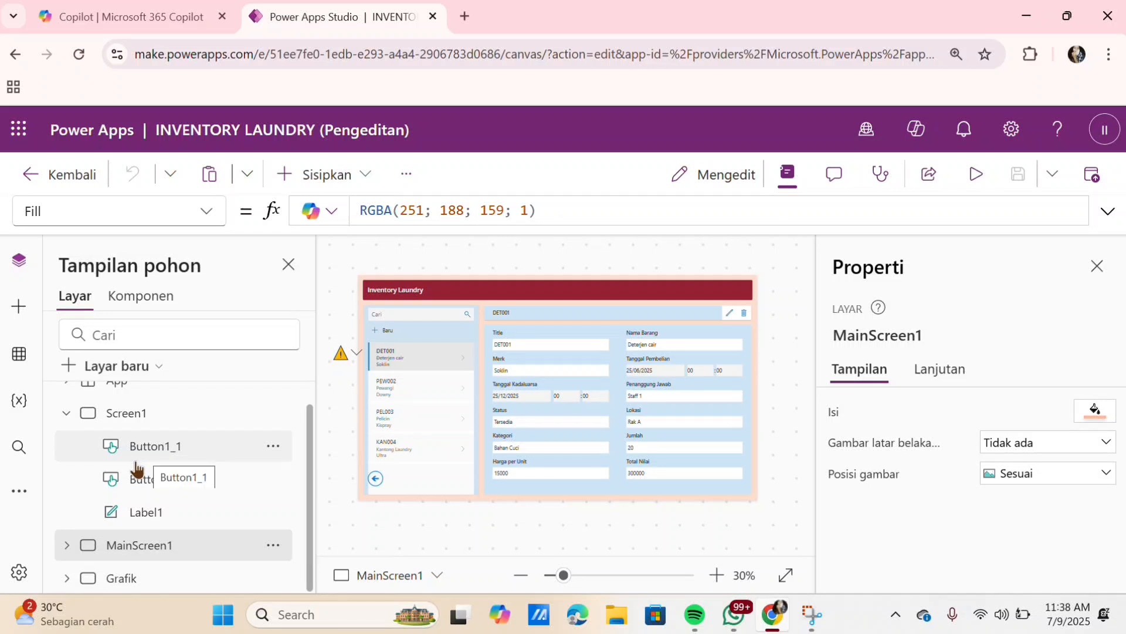
click(66, 545)
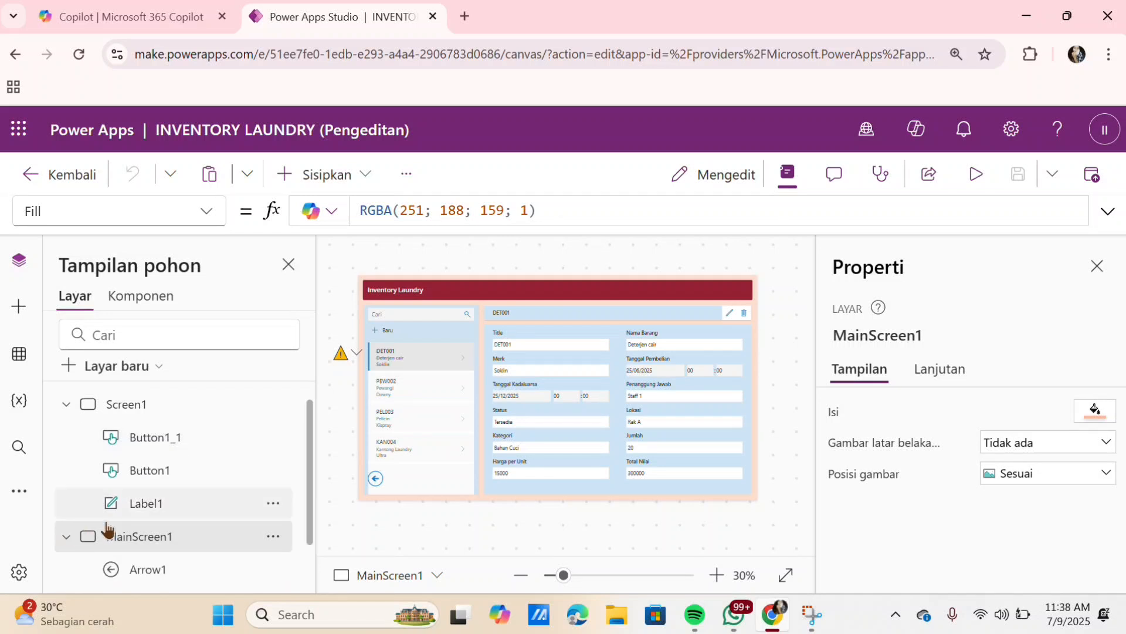
scroll(107, 531, down, 1)
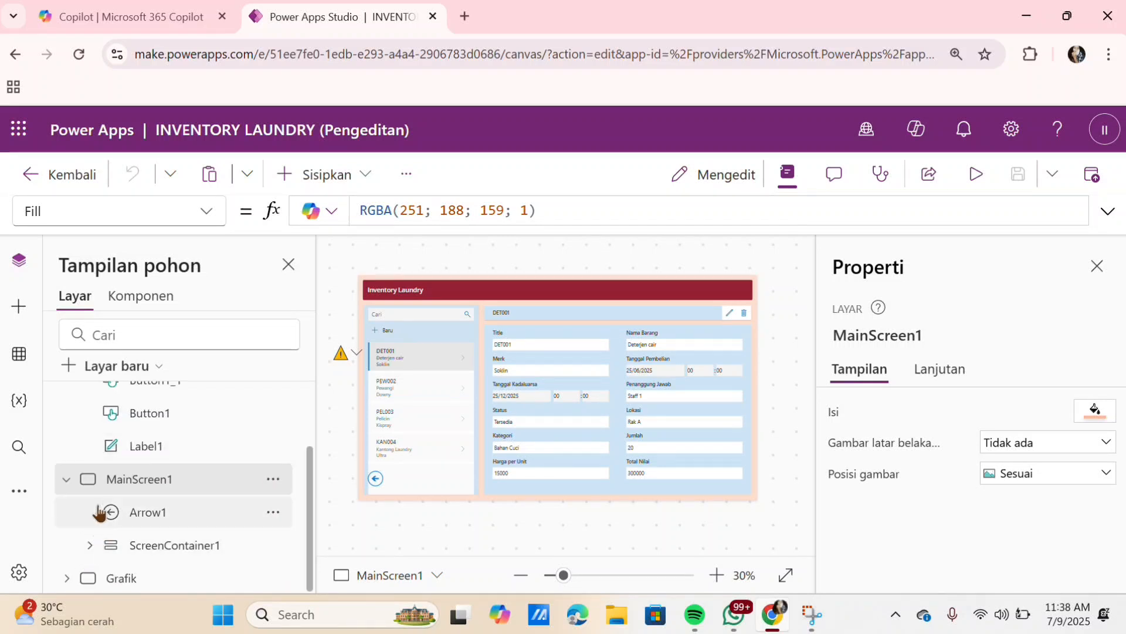
click(89, 546)
scroll(90, 556, down, 1)
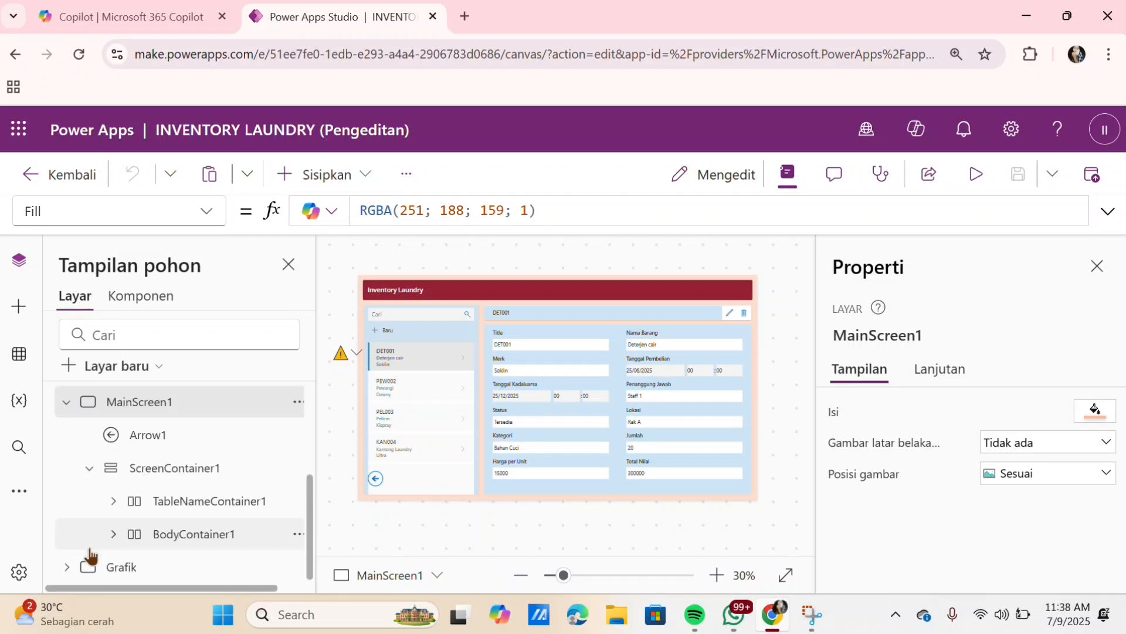
click(114, 504)
scroll(115, 522, down, 1)
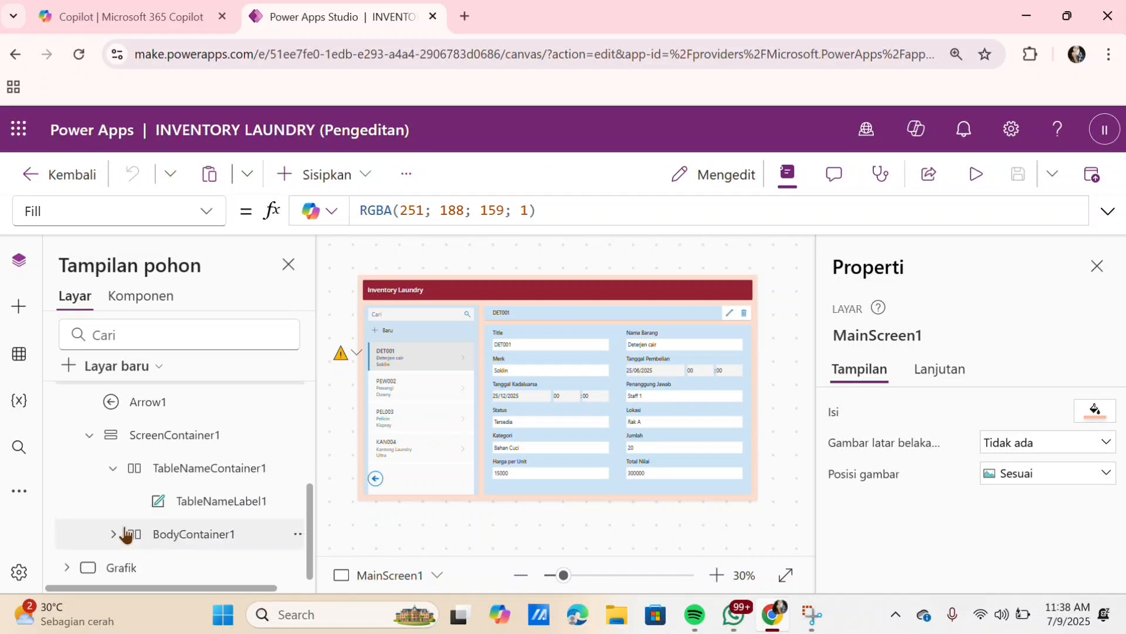
click(111, 535)
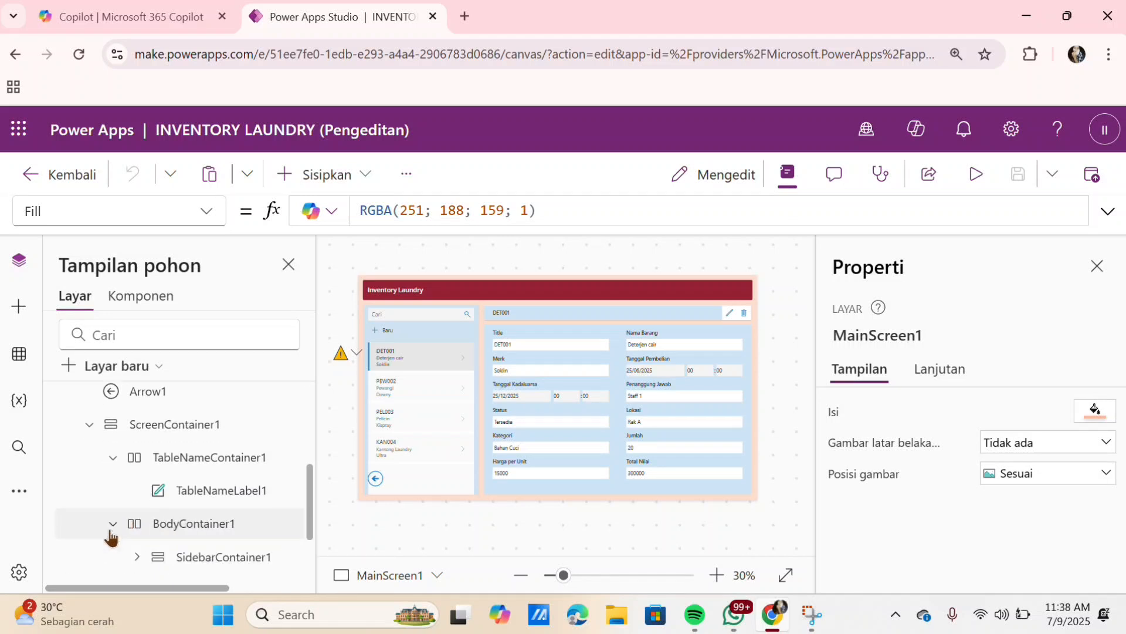
scroll(146, 480, down, 1)
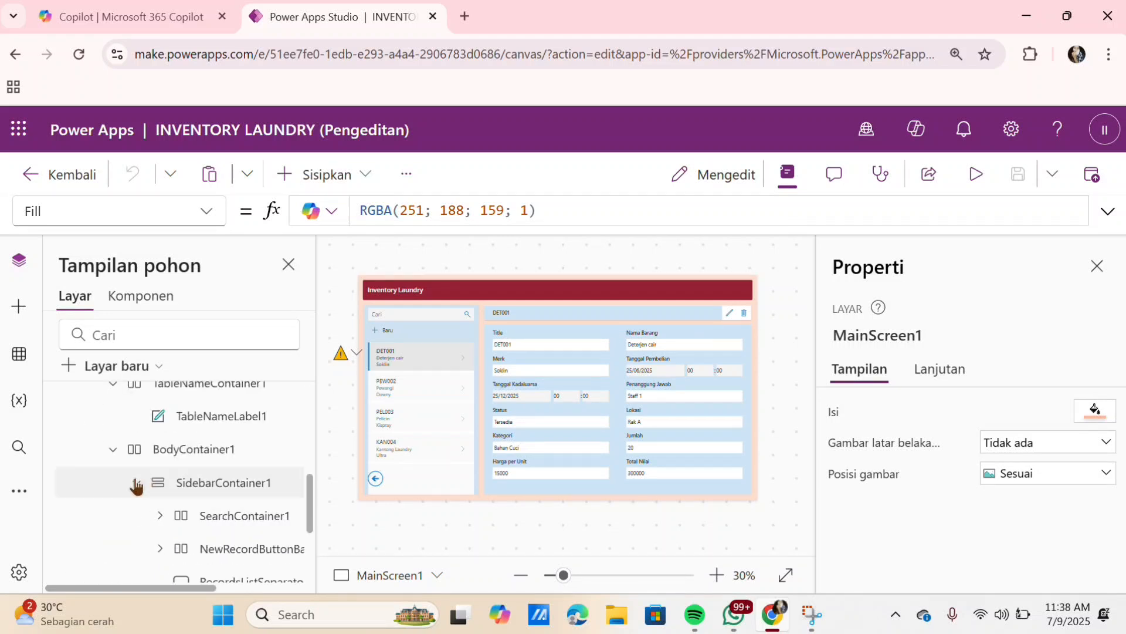
scroll(136, 485, down, 3)
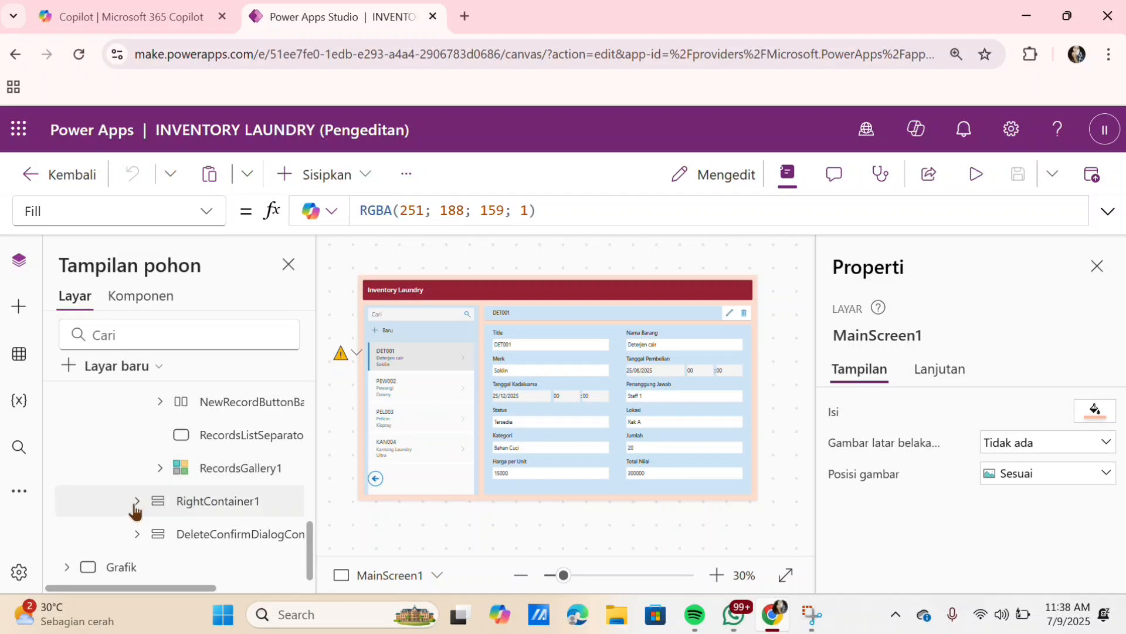
click(137, 502)
scroll(135, 509, down, 2)
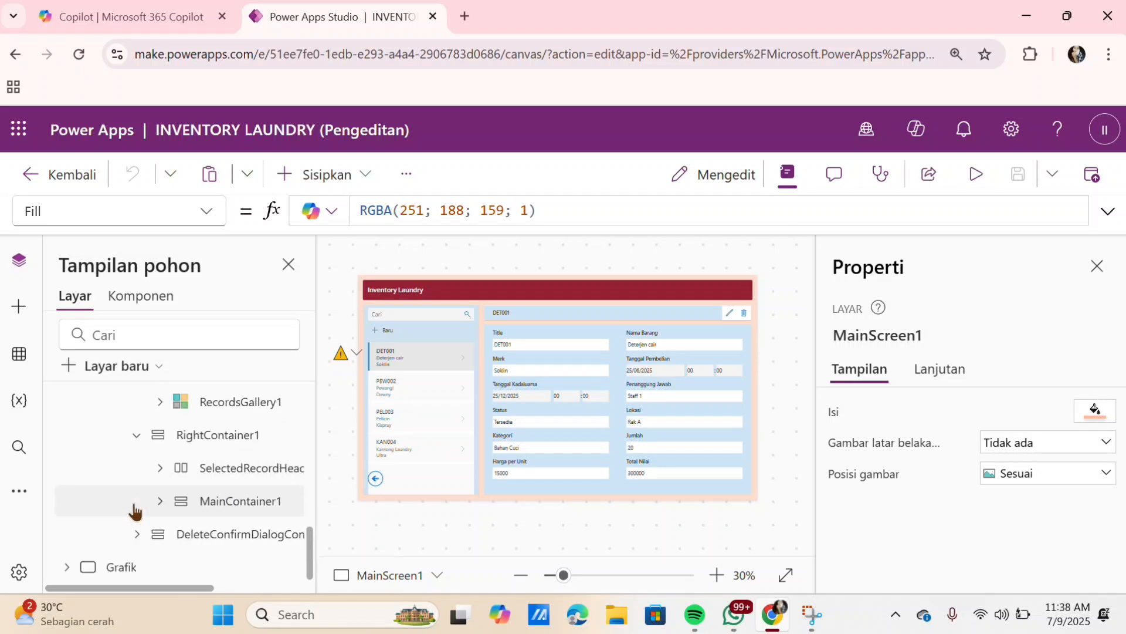
click(136, 534)
scroll(134, 543, down, 2)
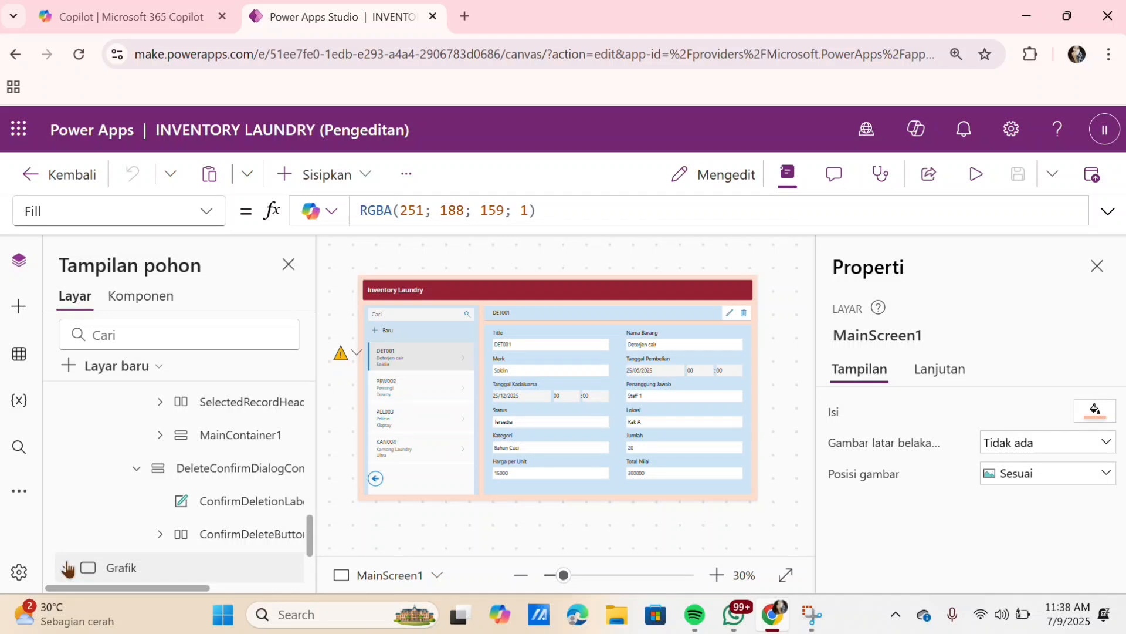
Open the Grafik screen and expand CompositeColumnChart1 to examine its chart and title elements
click(113, 577)
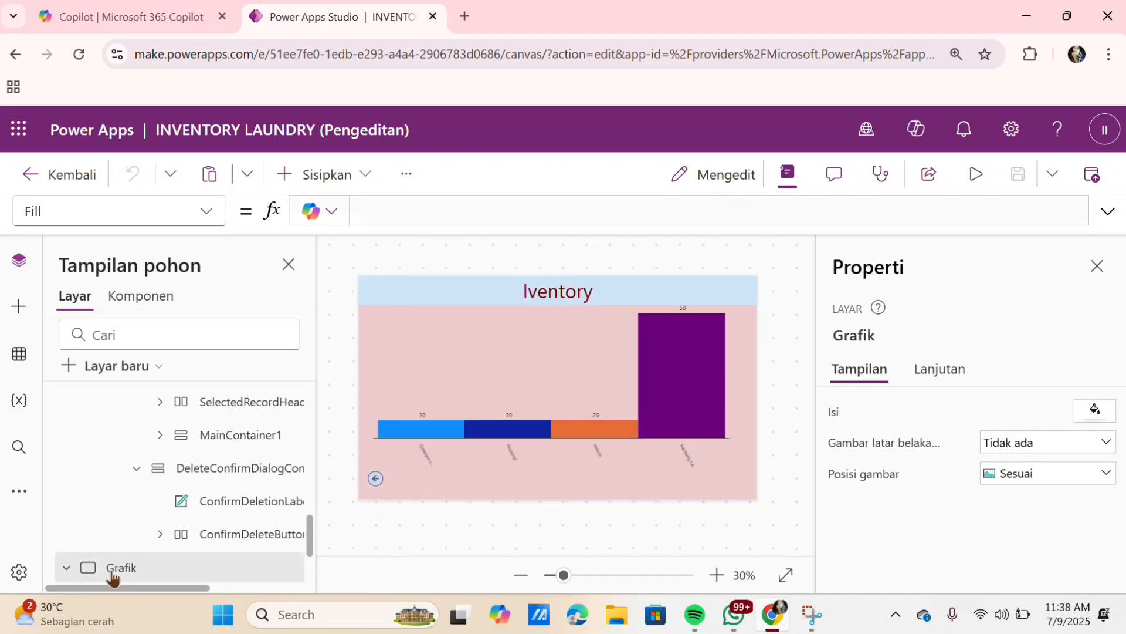
scroll(113, 578, down, 3)
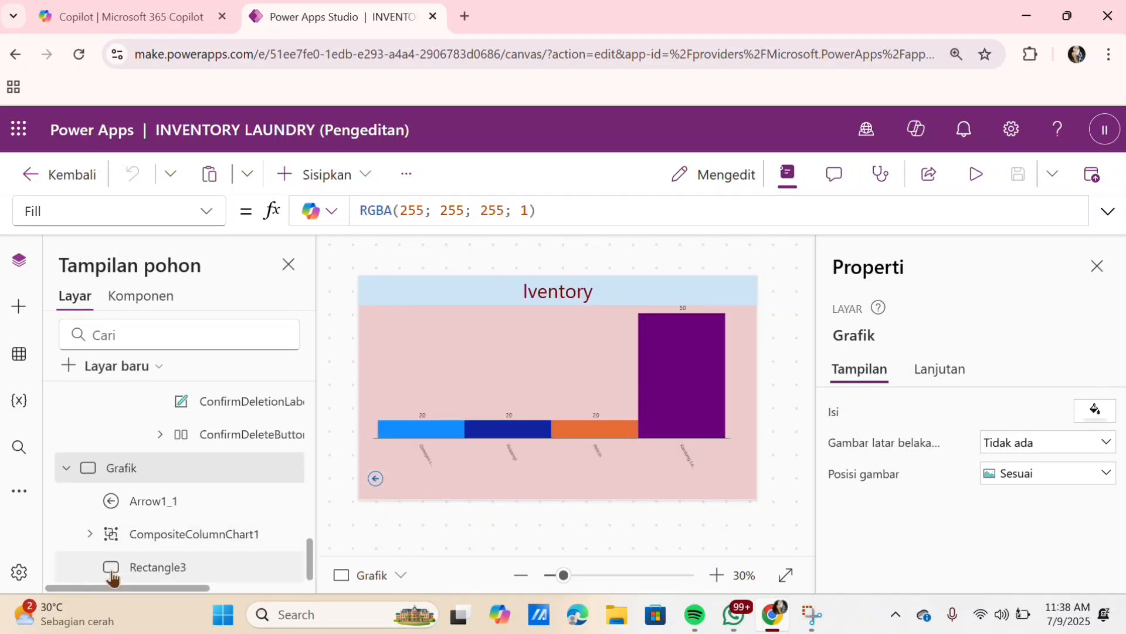
click(89, 534)
scroll(83, 536, down, 1)
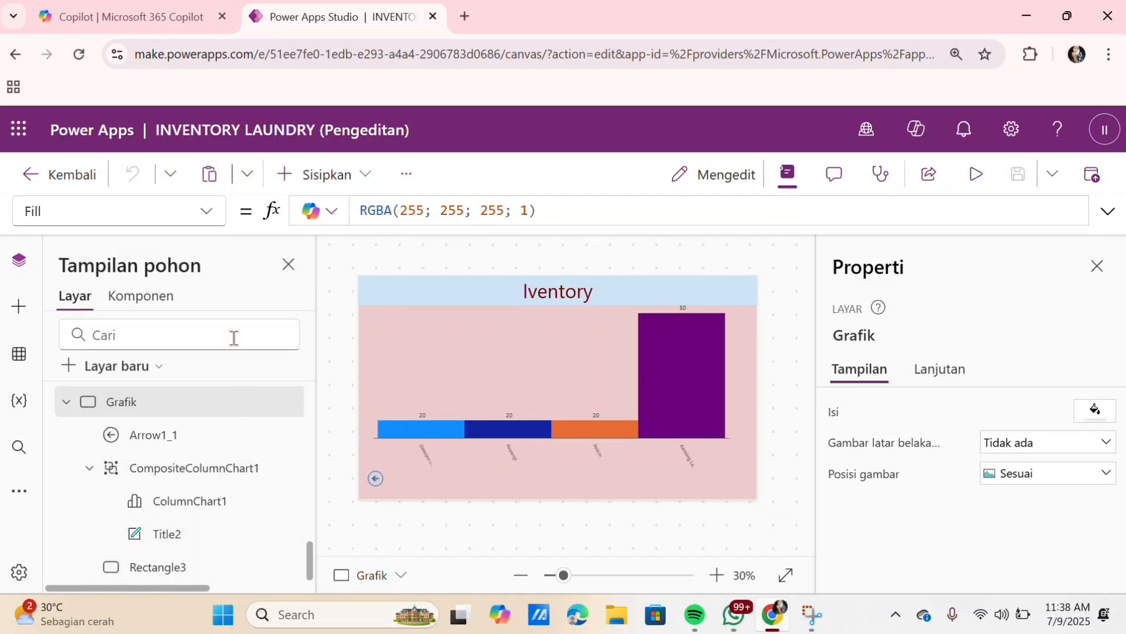
scroll(209, 442, up, 10)
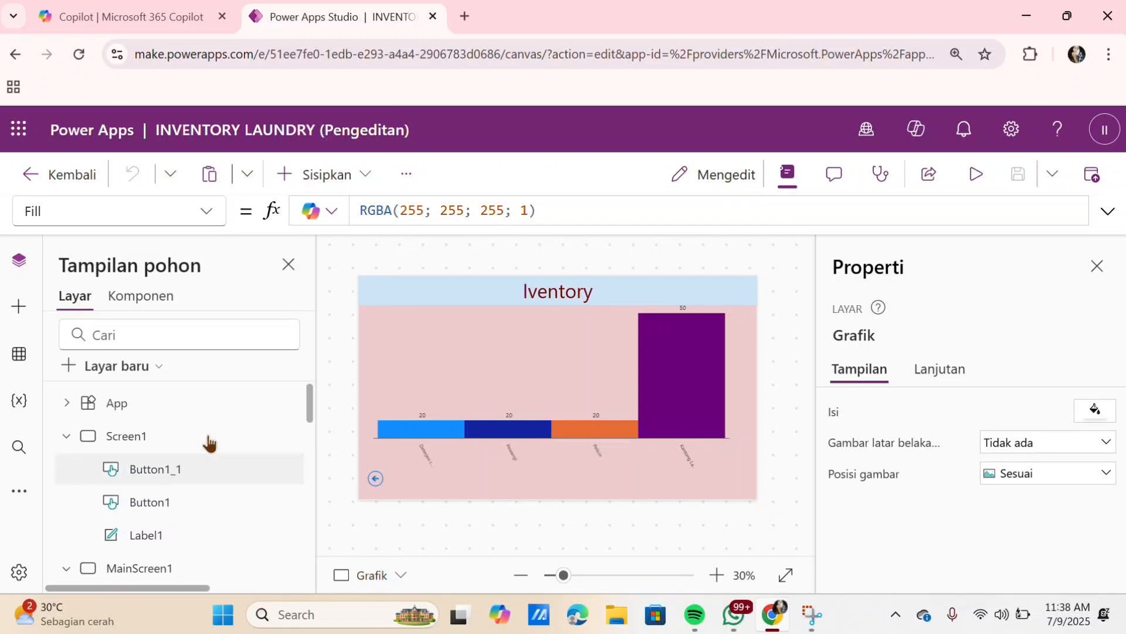
Preview the app from Screen1 and set the preview size to Ukuran kanvas
click(177, 443)
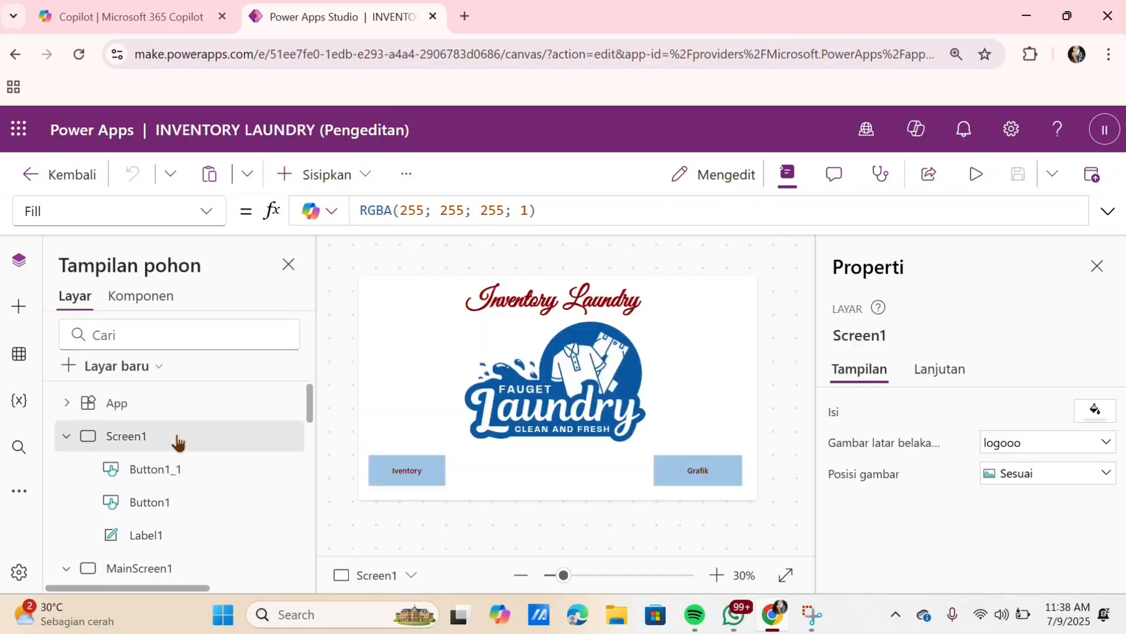
click(974, 176)
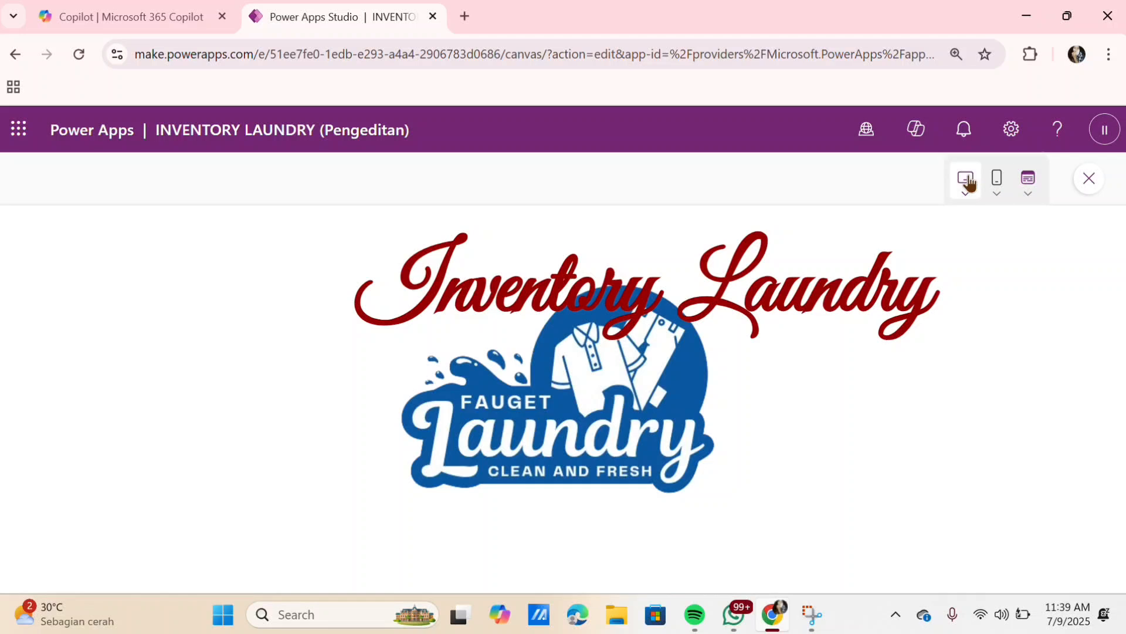
click(967, 182)
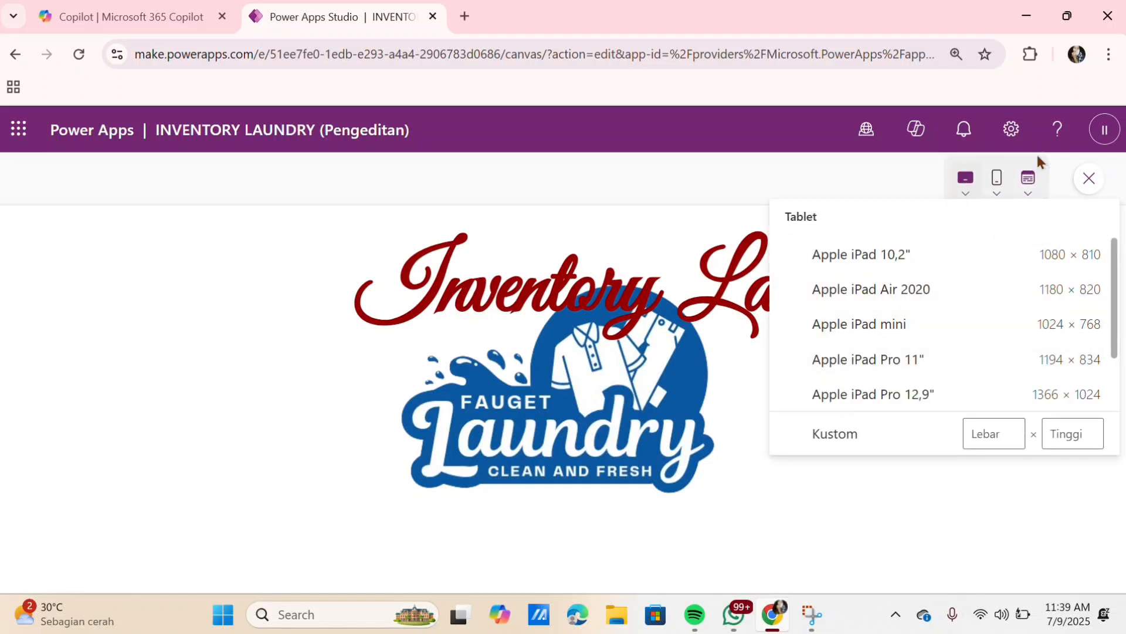
click(1001, 181)
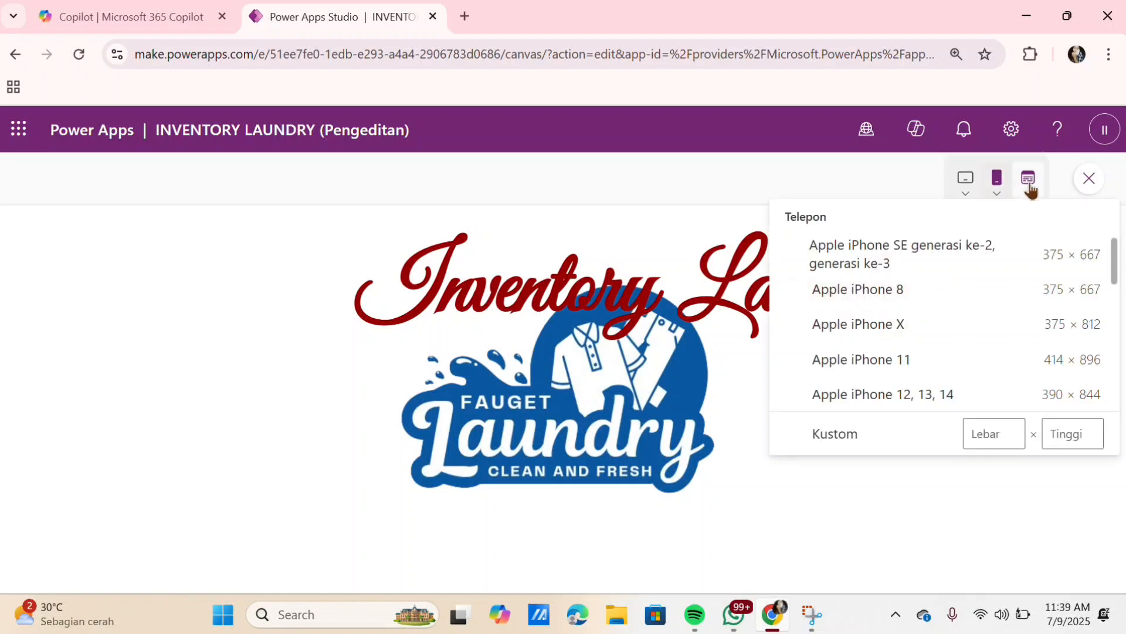
click(1029, 184)
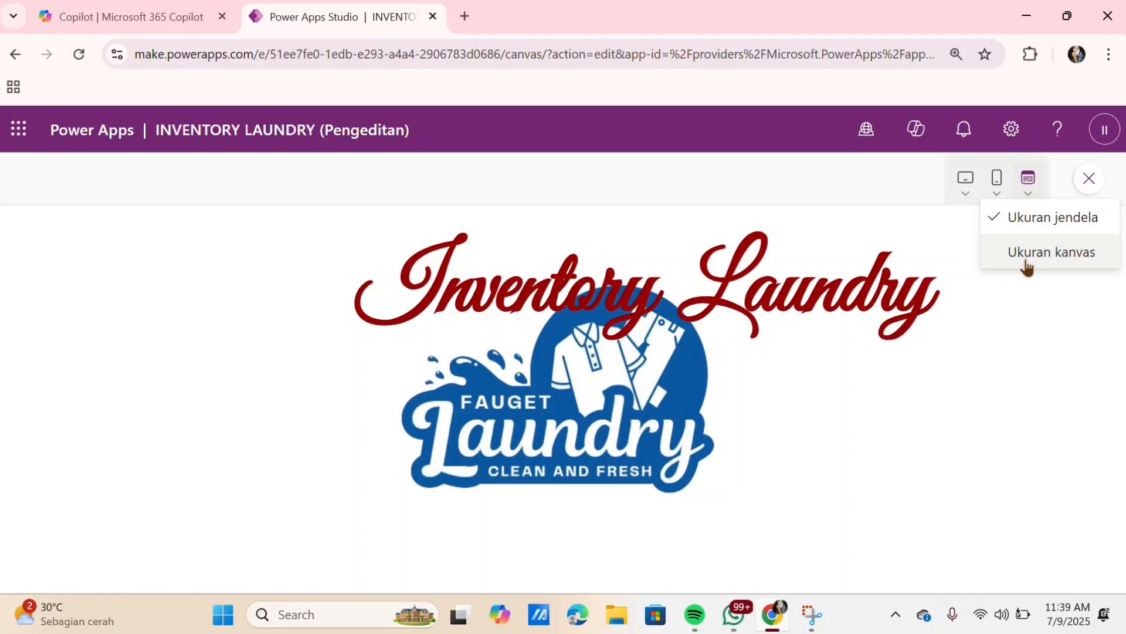
click(1026, 264)
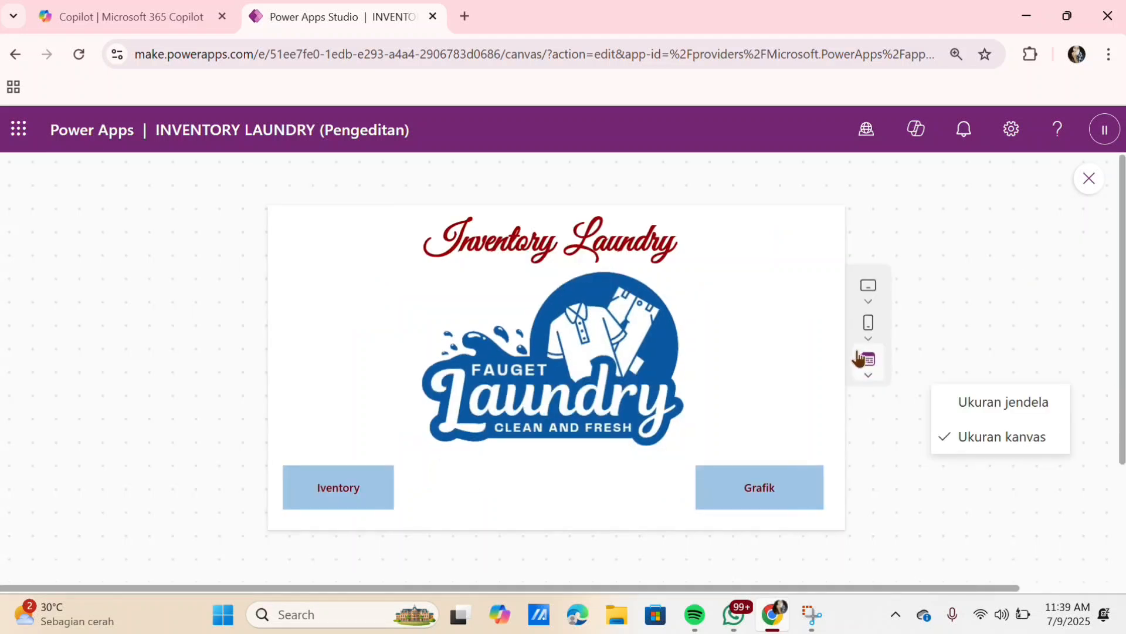
Go to the Iventory page in the preview, and open record DET001 for editing and submit it unchanged
click(353, 489)
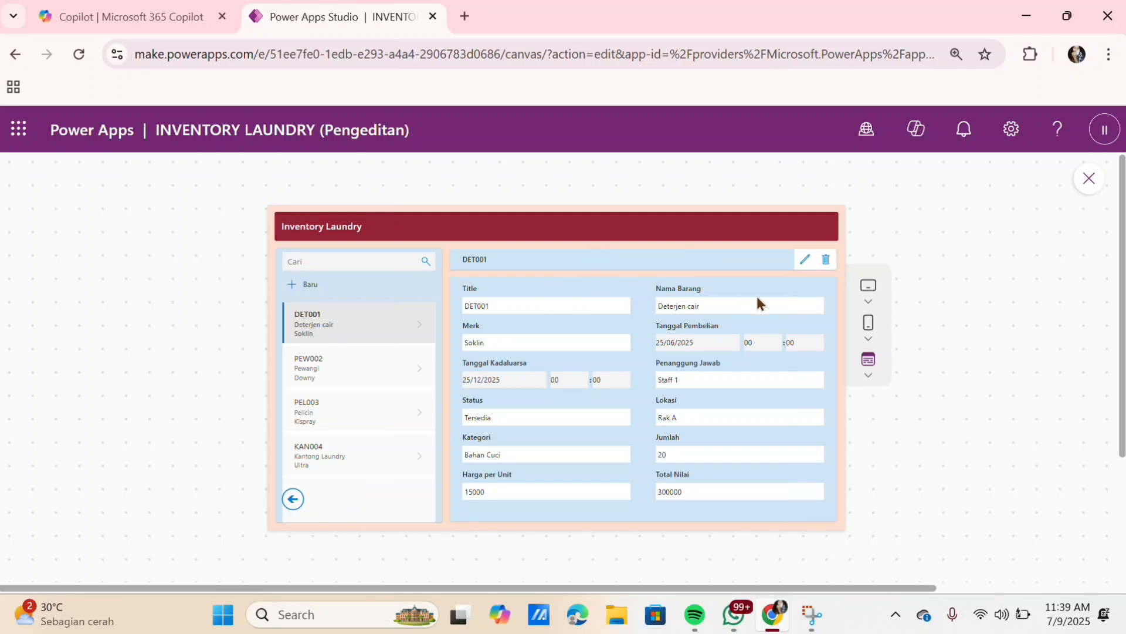
click(803, 264)
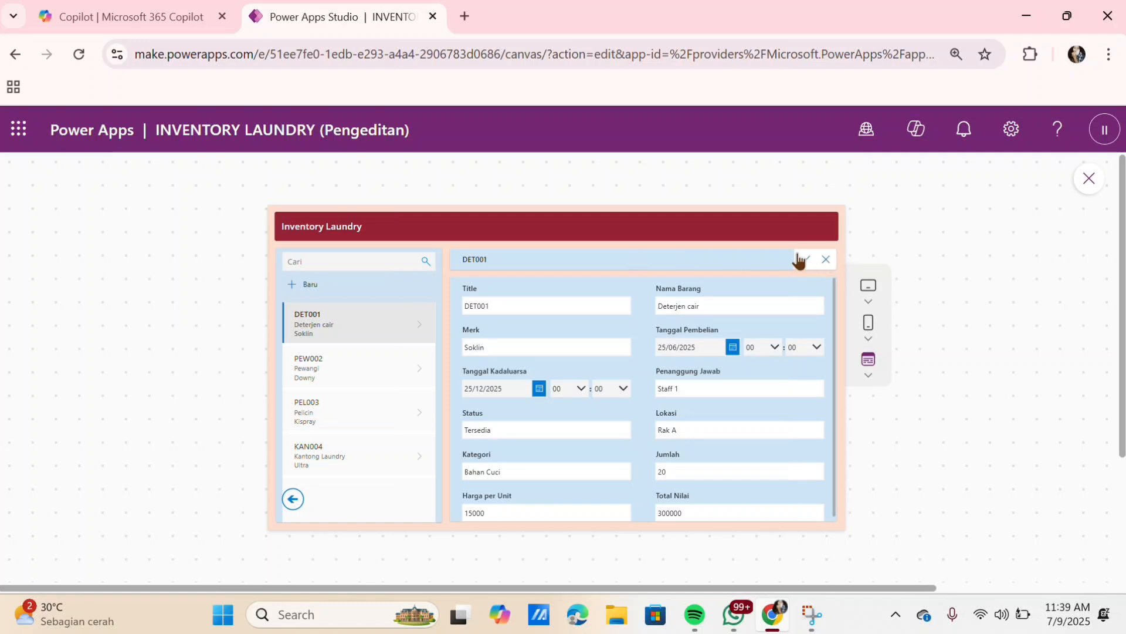
click(804, 261)
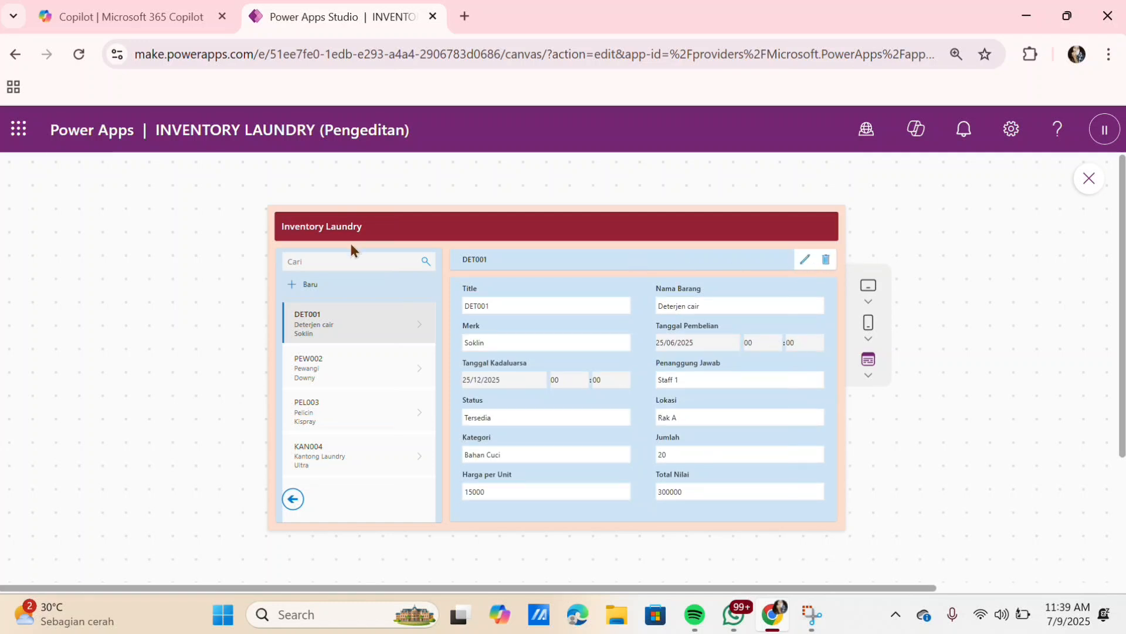
Start a new inventory record and enter DET001A as its Title
click(295, 293)
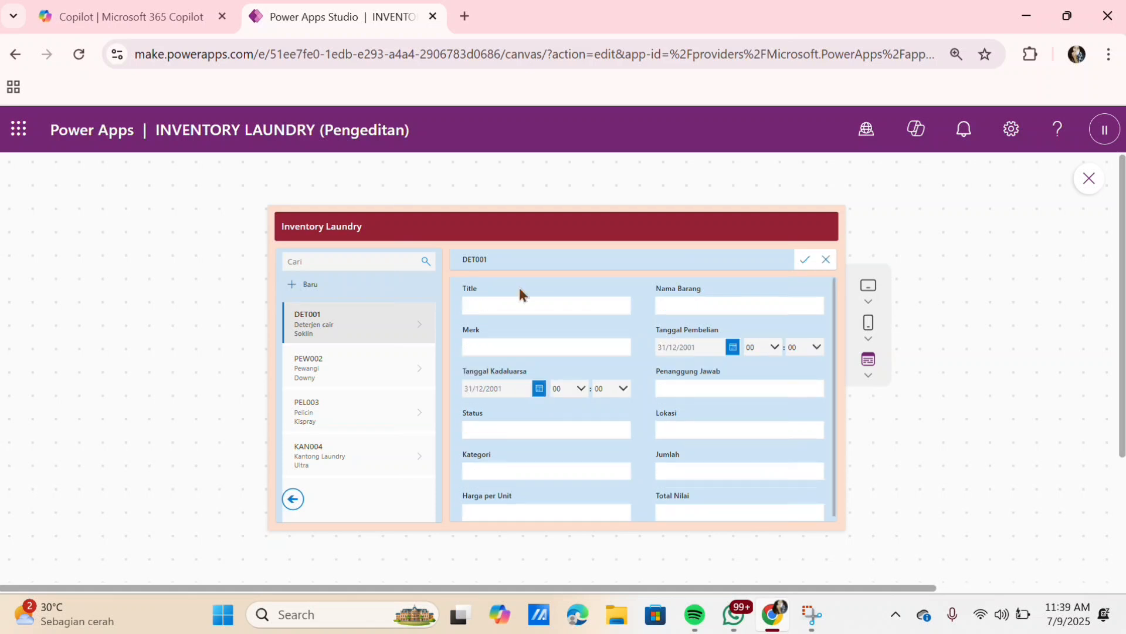
click(513, 302)
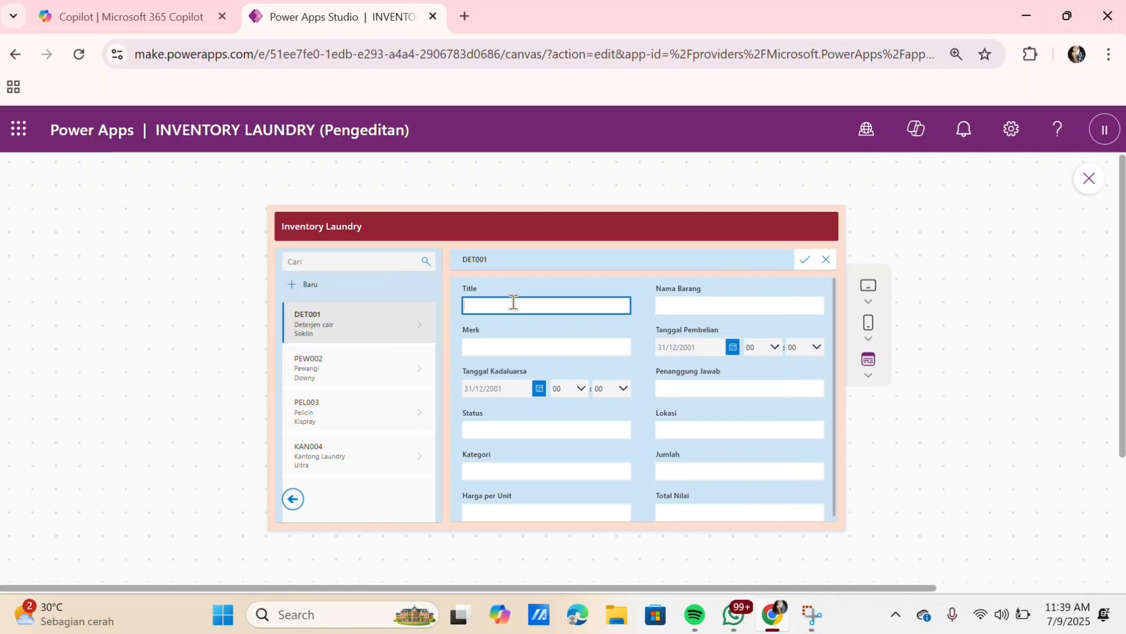
text(F)
text(D)
text(ET)
text(00)
text(1A)
Enter SOKLIN as the new record's Nama Barang
click(716, 302)
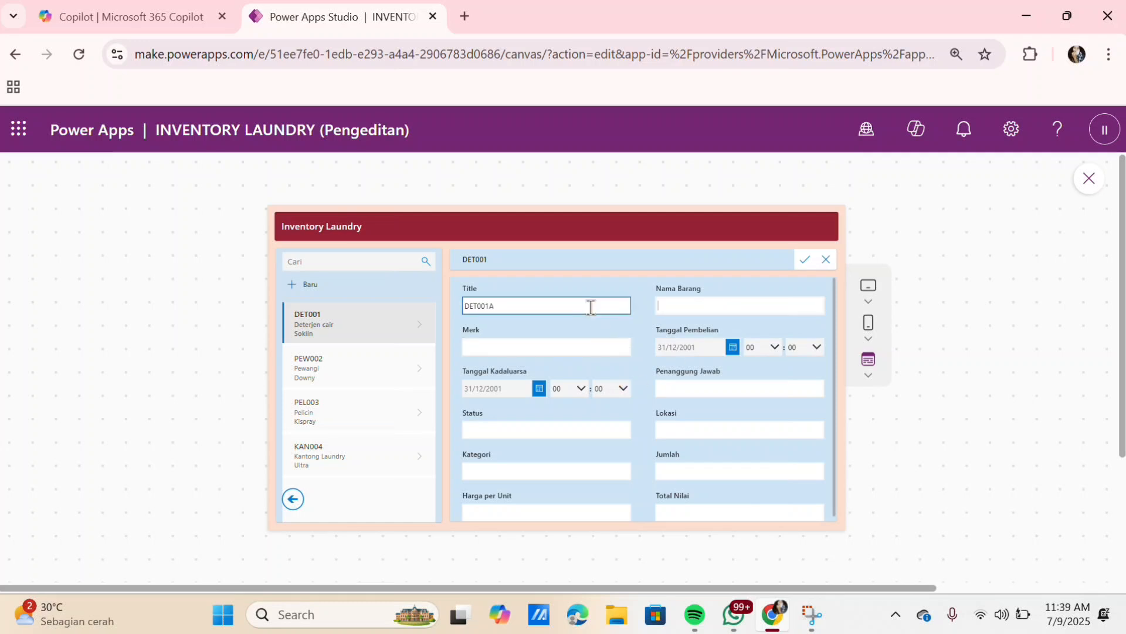
text(SOKLIN)
click(572, 346)
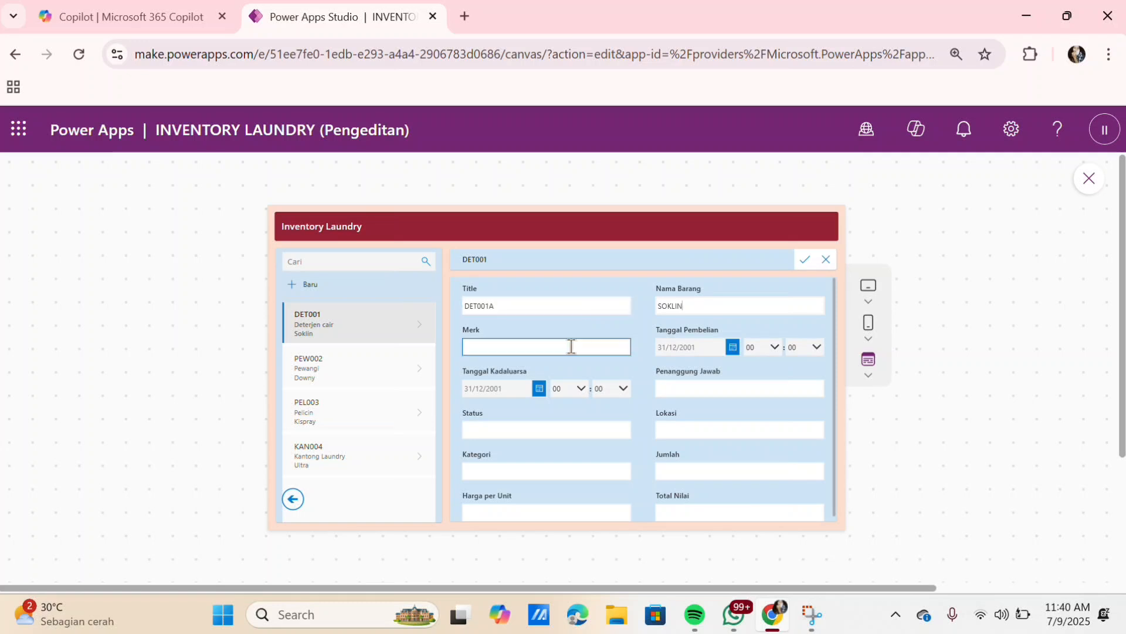
Replace the new record's Nama Barang with Deterjen Cair
click(699, 299)
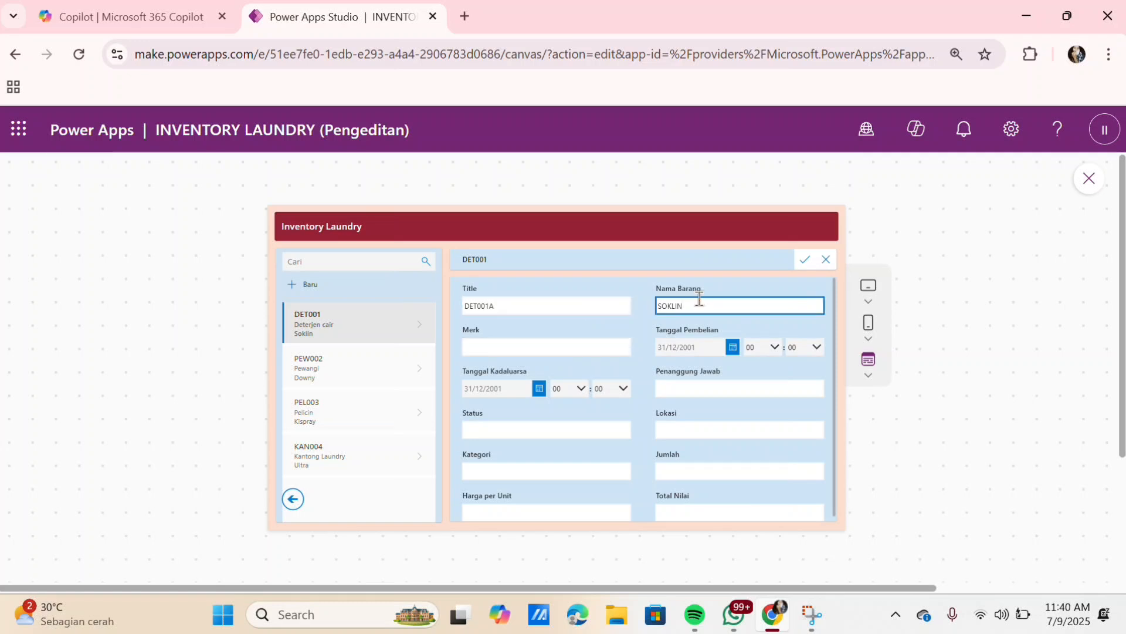
key(ctrl+a)
text(DE)
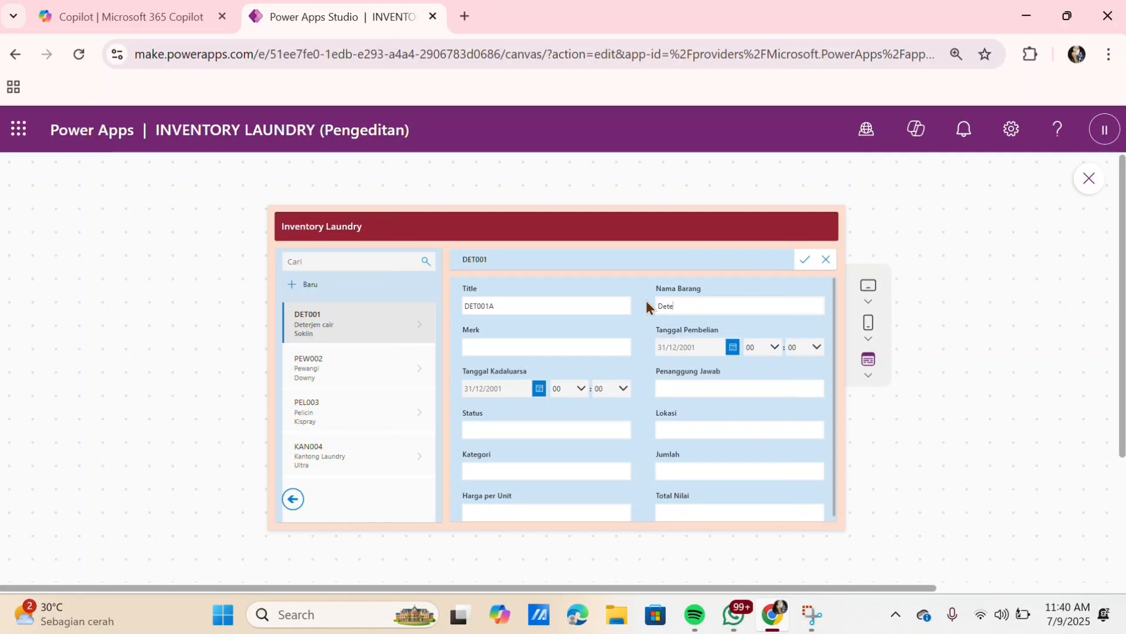
text(terjen C)
click(590, 347)
text(airS)
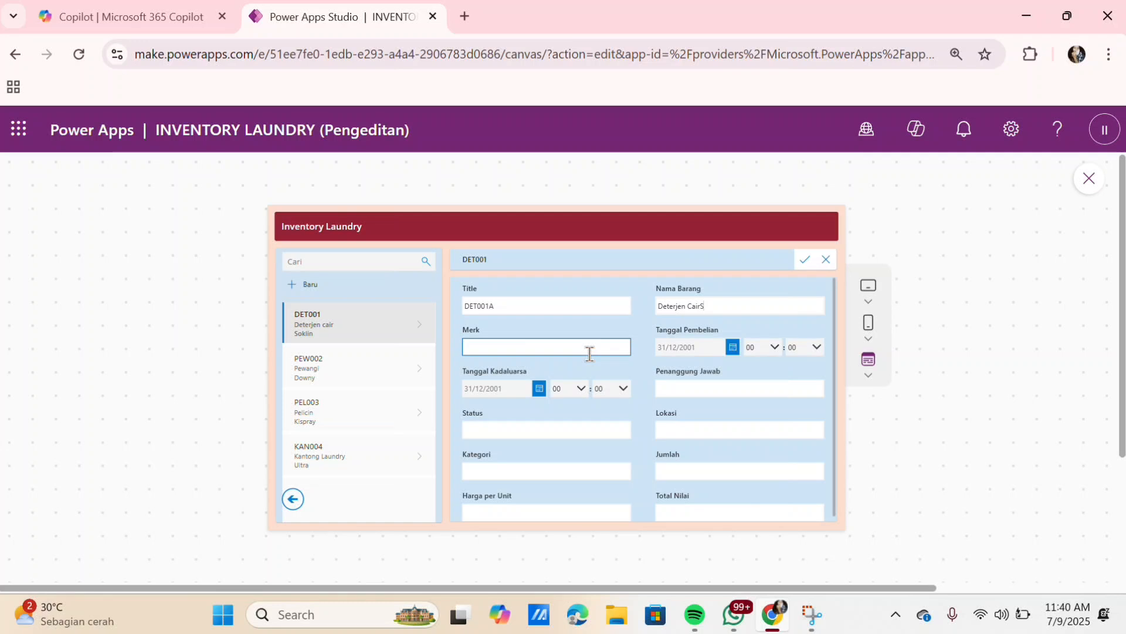
text(okli)
click(590, 353)
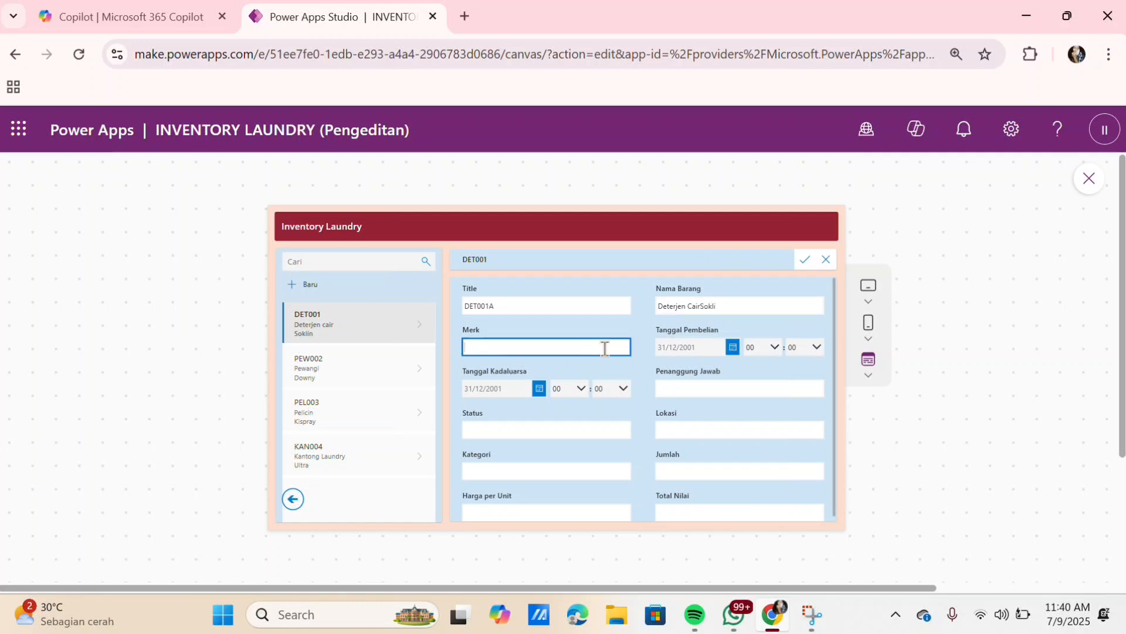
click(727, 306)
key(BackSpace)
key(BackSpace)
key(BackSpace)
key(BackSpace)
key(BackSpace)
key(BackSpace)
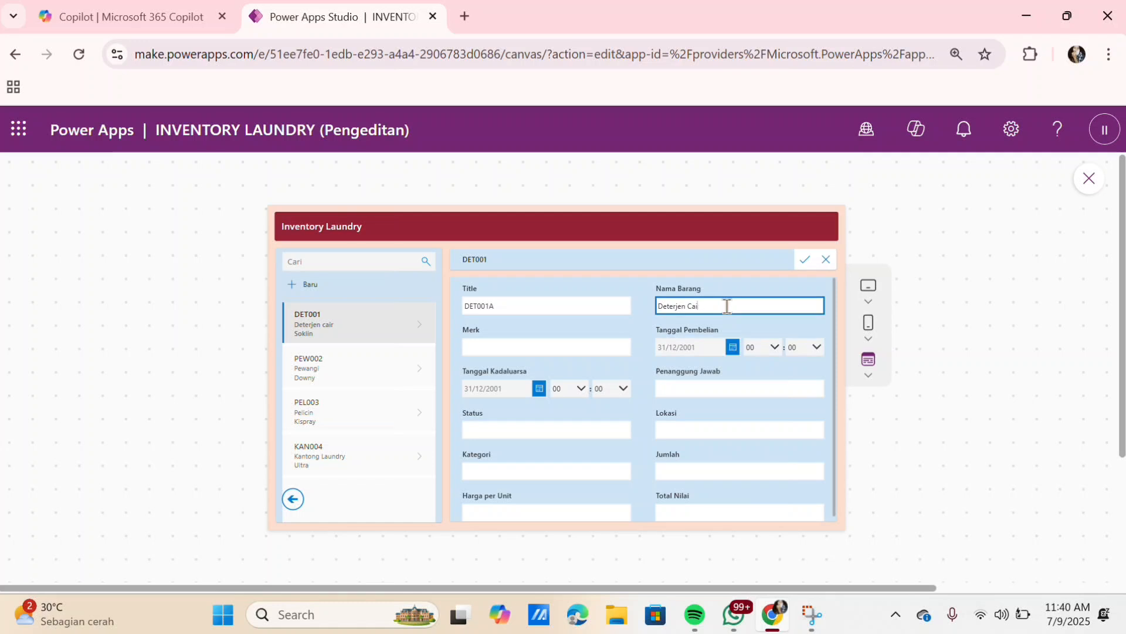
Enter Soklin as the new record's Merk and set its Tanggal Pembelian to 09/07/2025
click(567, 347)
text(S)
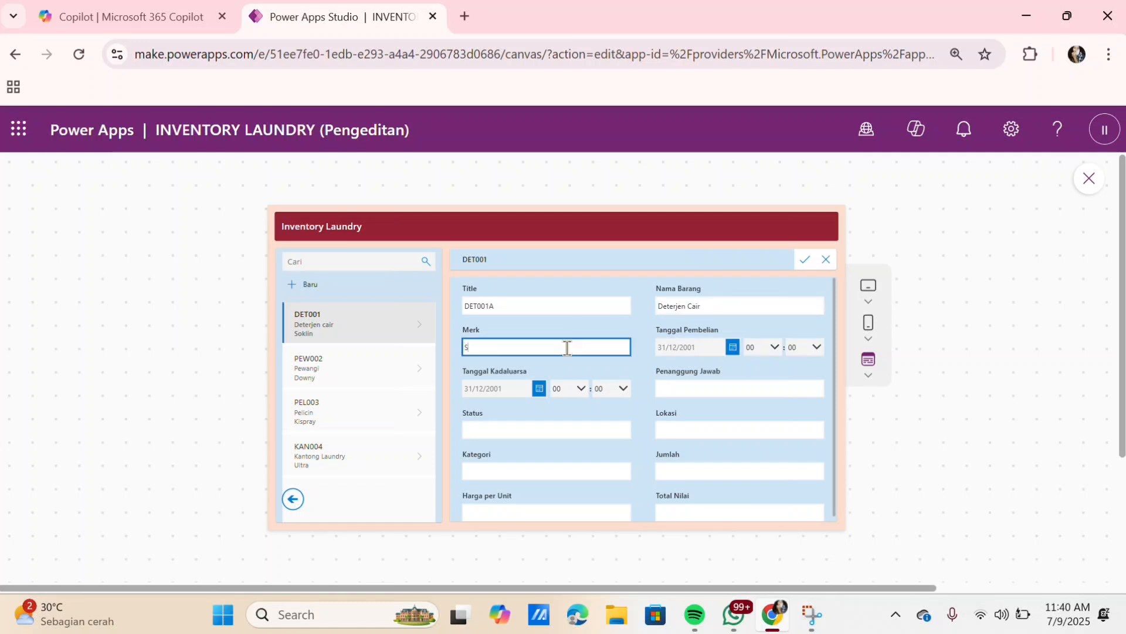
text(oklin)
click(739, 344)
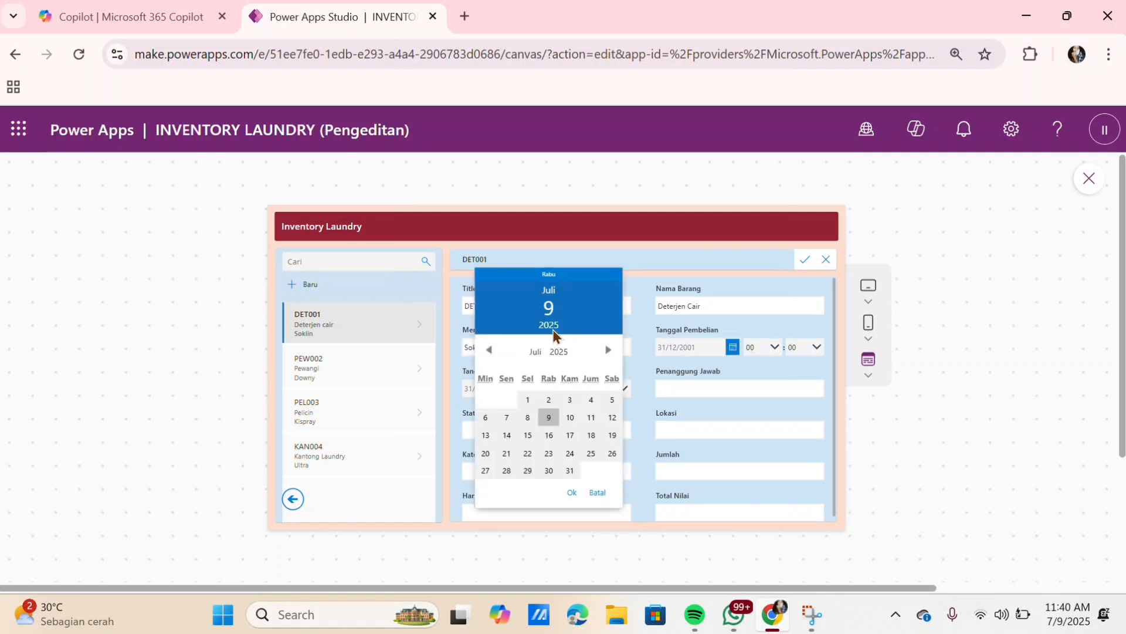
click(550, 420)
click(571, 494)
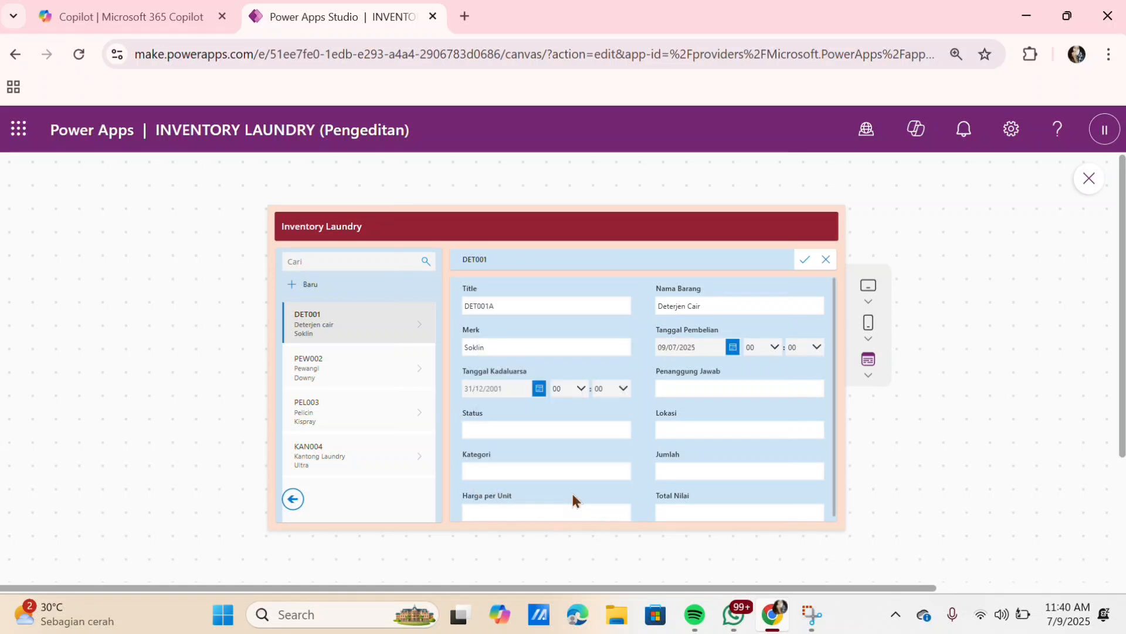
Set the new record's Tanggal Kadaluarsa to 20/11/2025
click(539, 389)
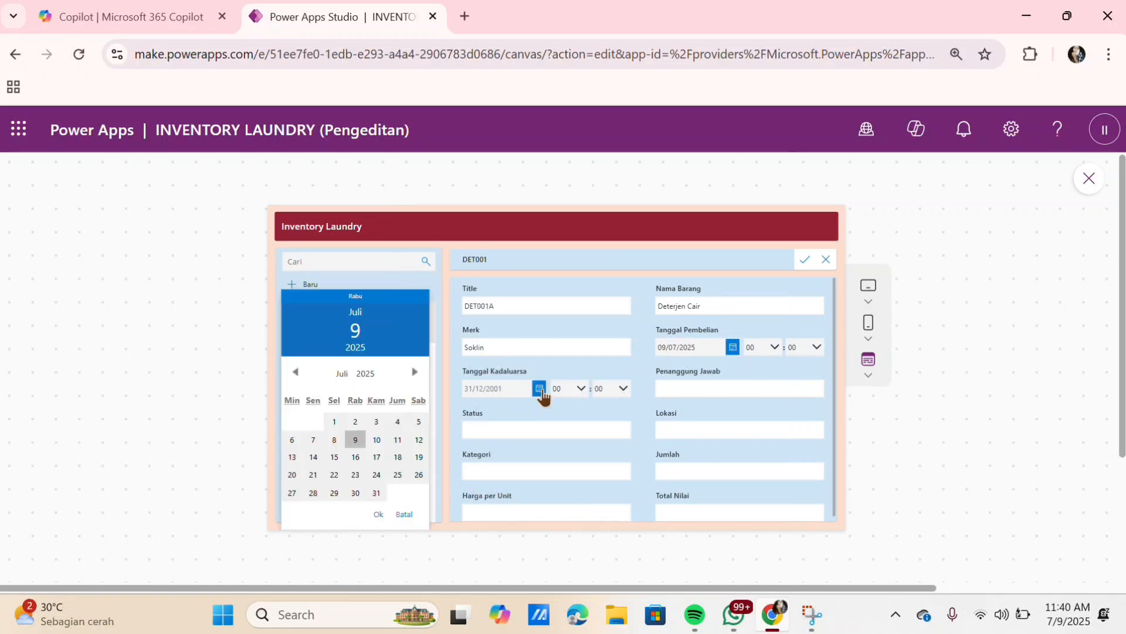
click(414, 372)
click(414, 355)
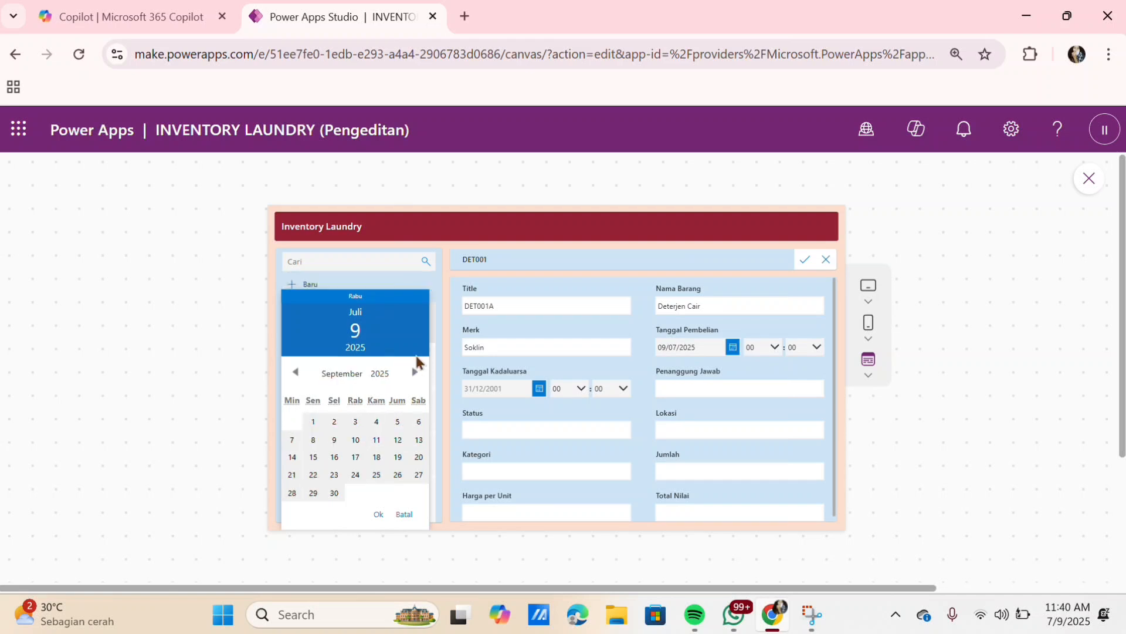
click(415, 372)
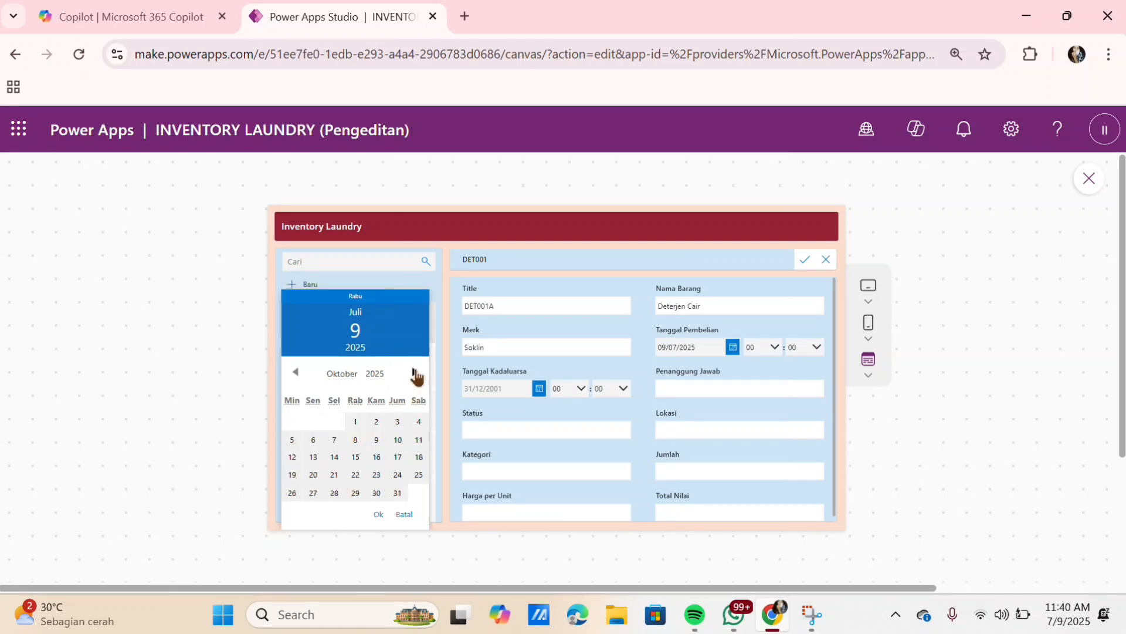
click(415, 373)
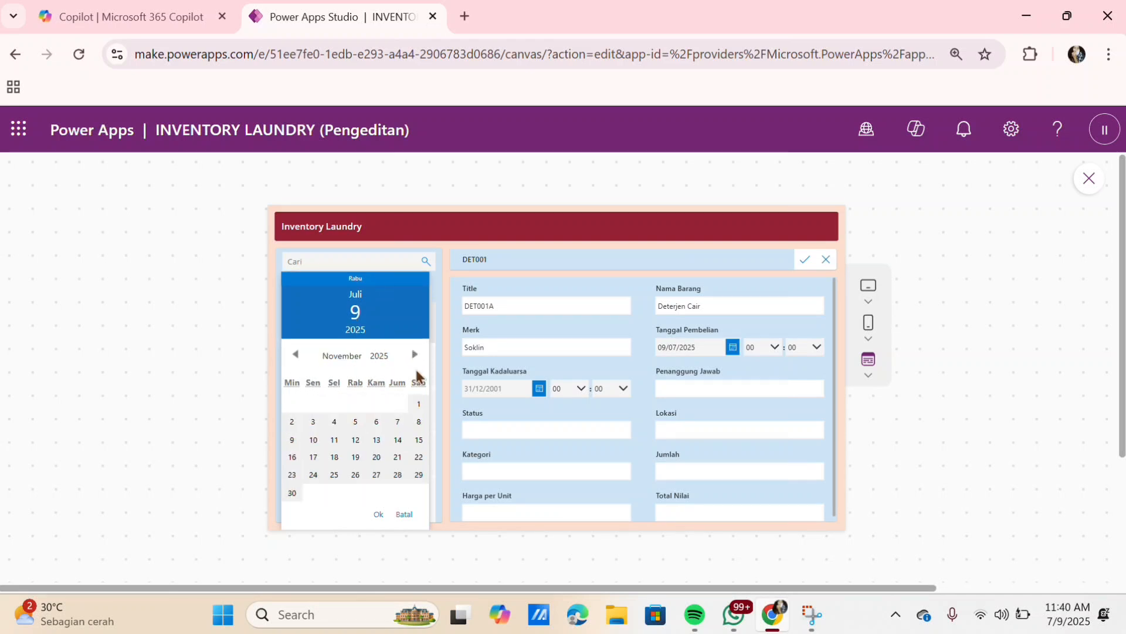
click(377, 458)
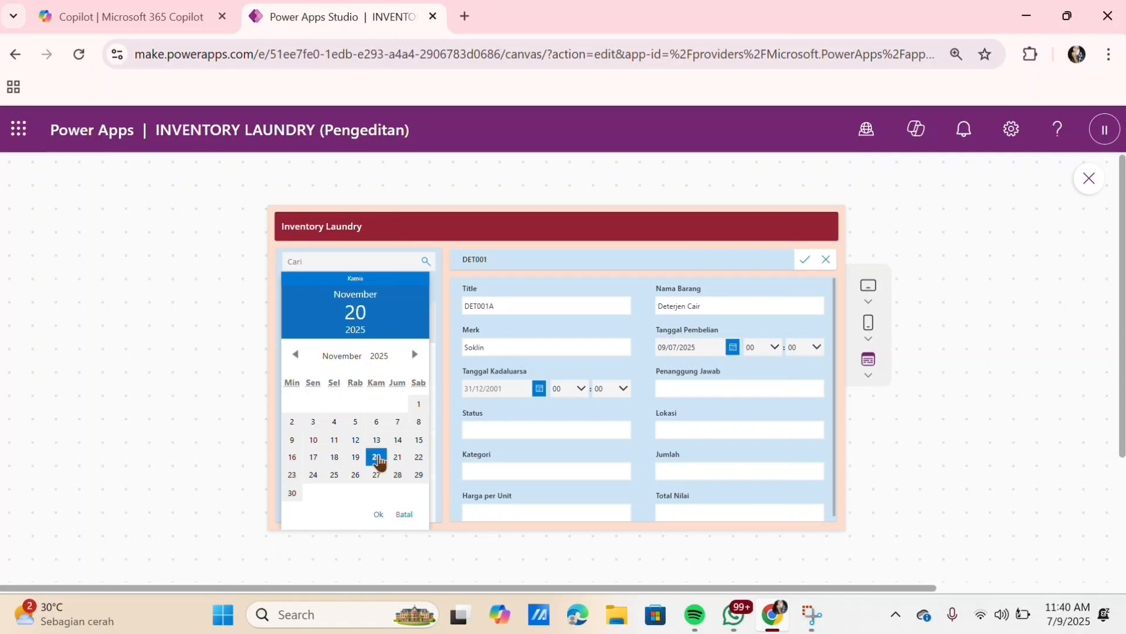
click(378, 516)
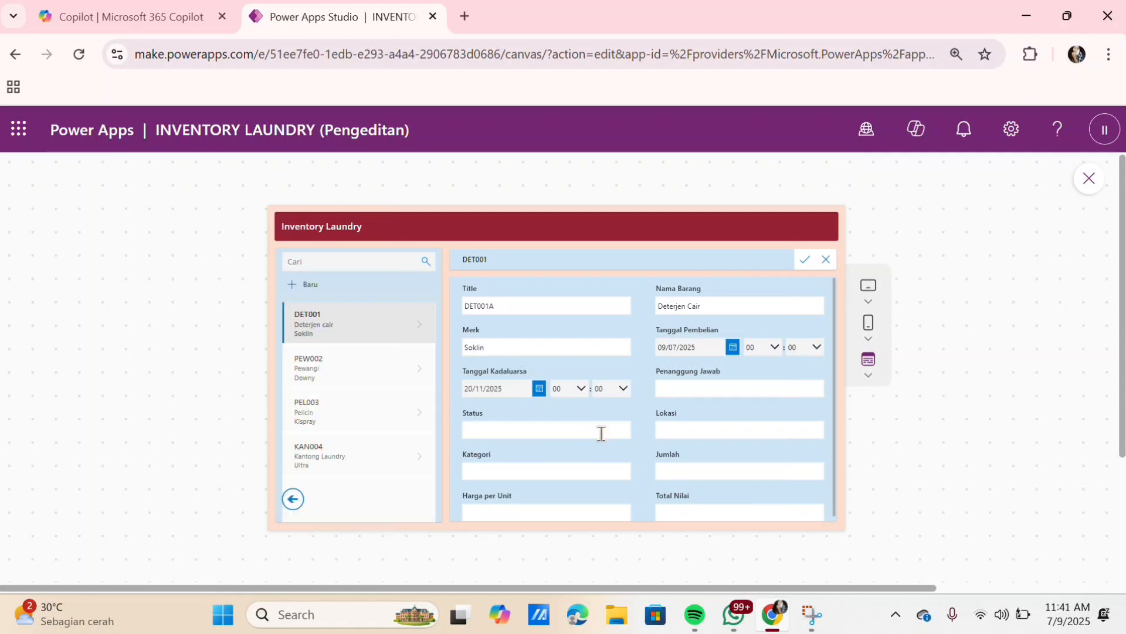
Enter Staf as the new record's Penanggung Jawab and Rak A as its Lokasi, leaving Status empty
click(702, 394)
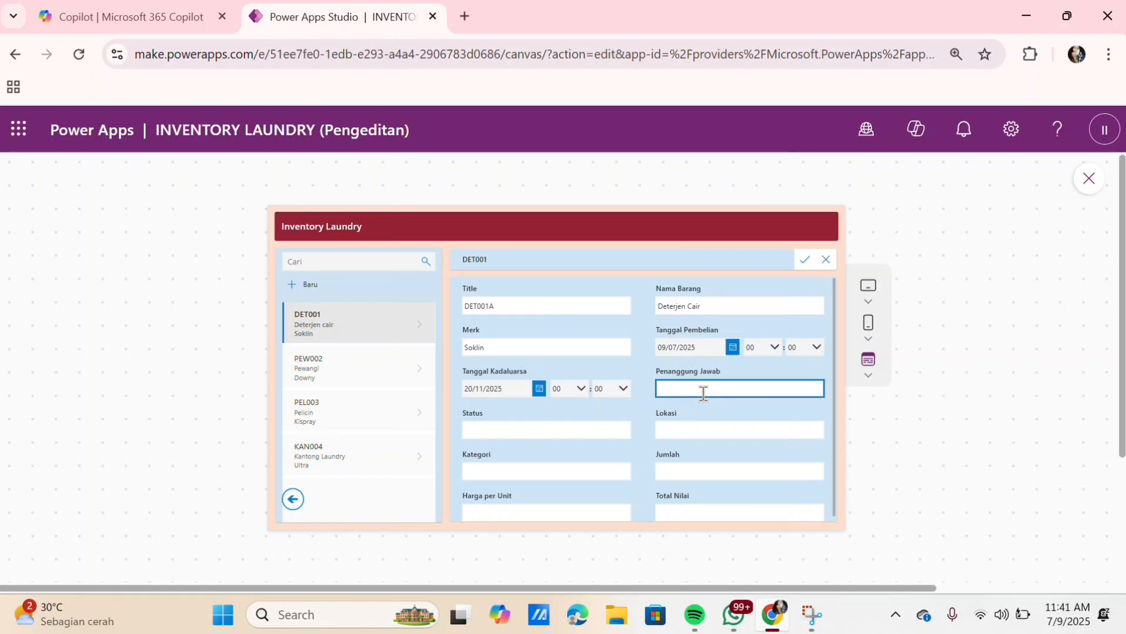
text(Staff)
key(BackSpace)
click(594, 430)
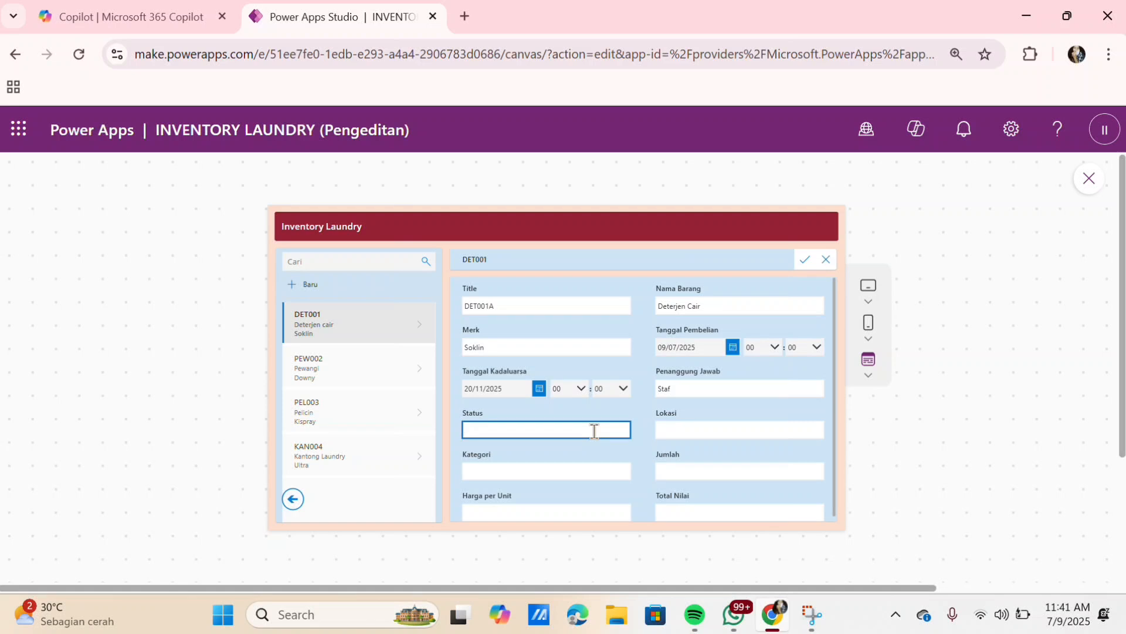
scroll(594, 431, down, 3)
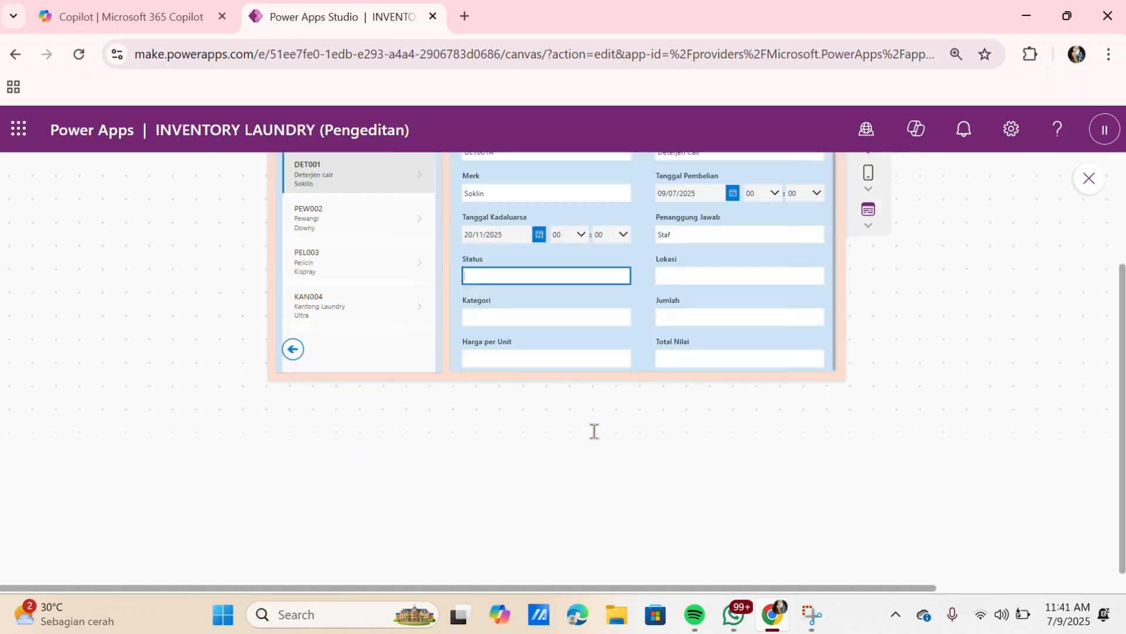
scroll(594, 431, up, 3)
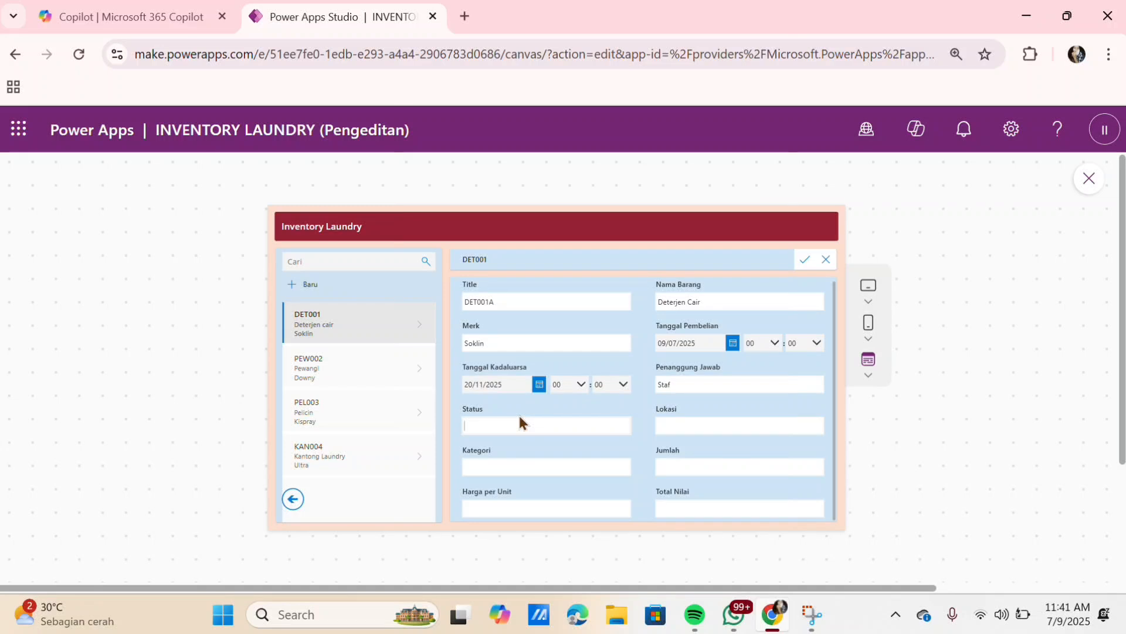
scroll(519, 415, down, 1)
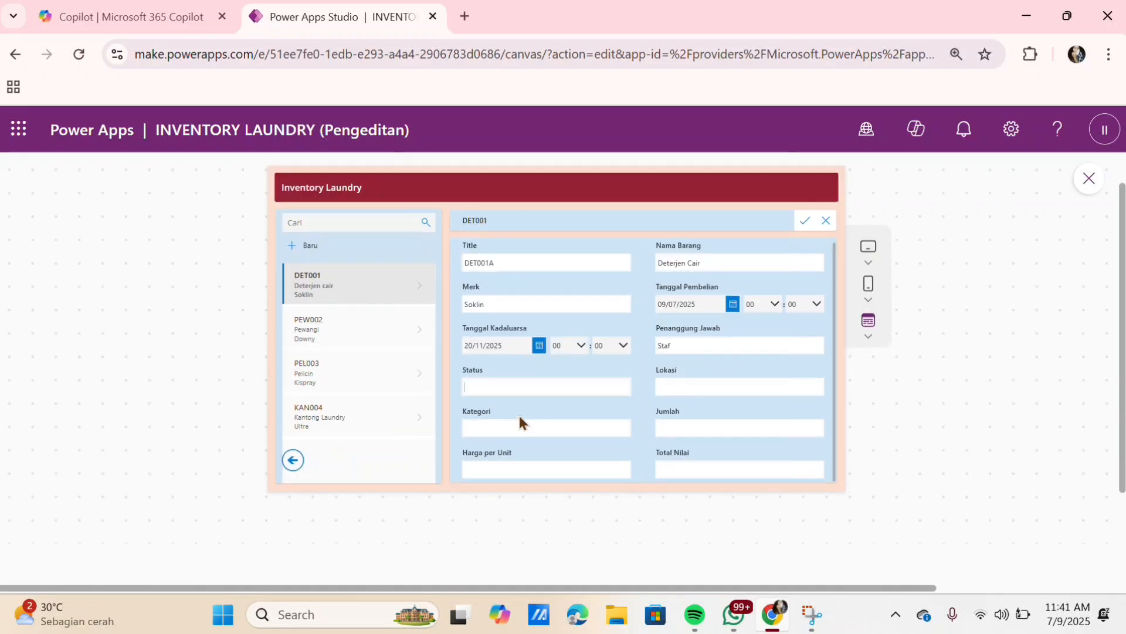
click(679, 386)
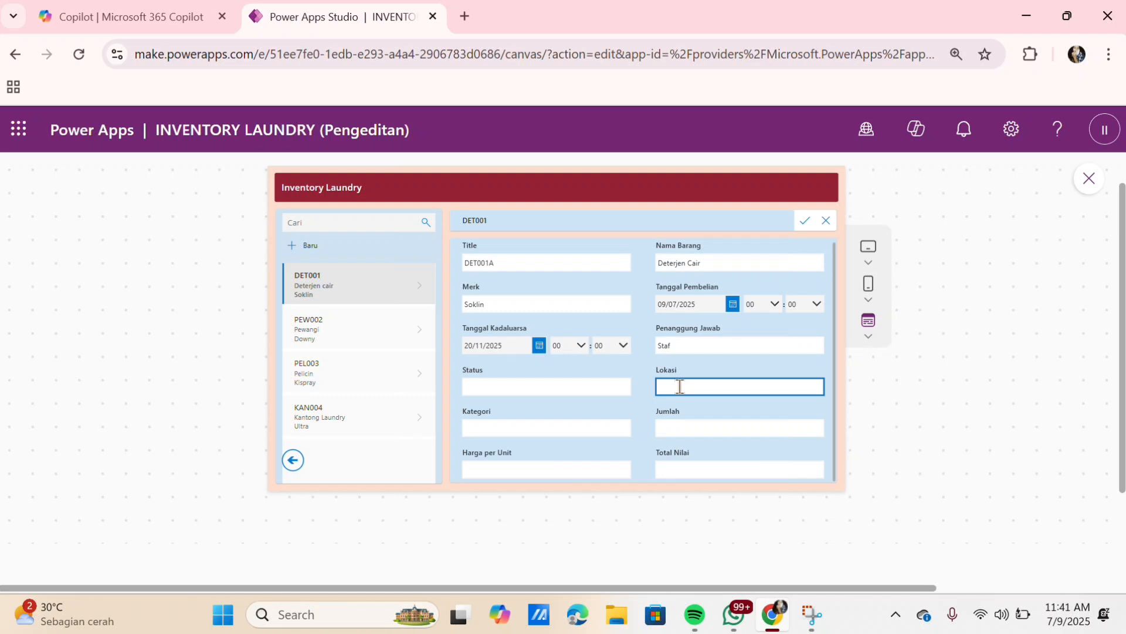
text(Rak A)
Enter Sabun as the new record's Kategori and 14 as its Jumlah
click(533, 430)
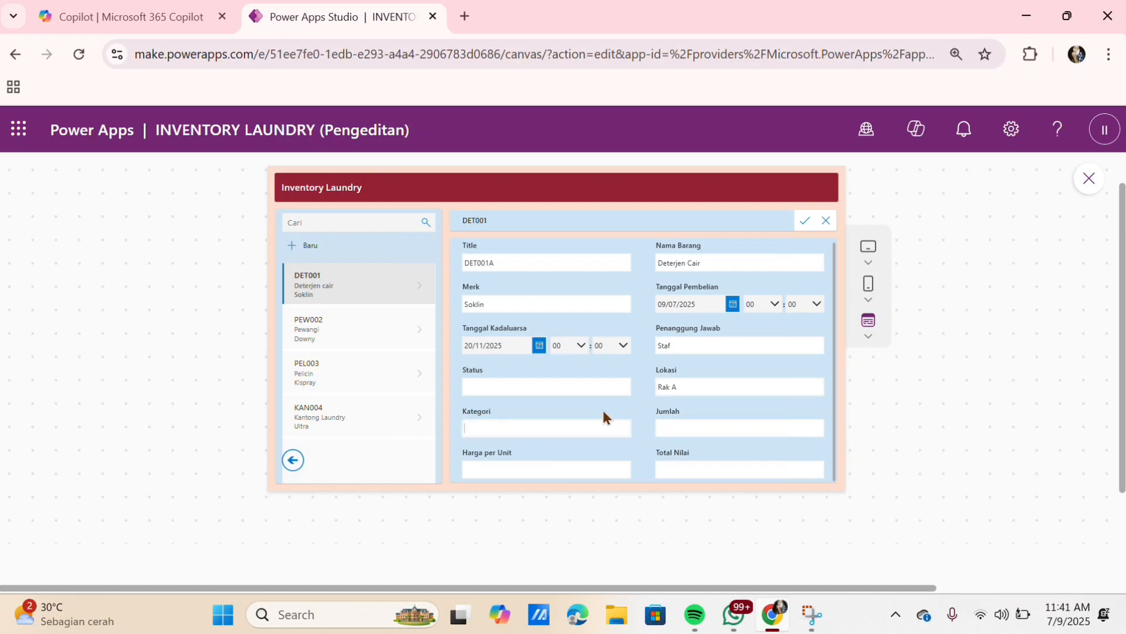
text(Sabun)
click(686, 429)
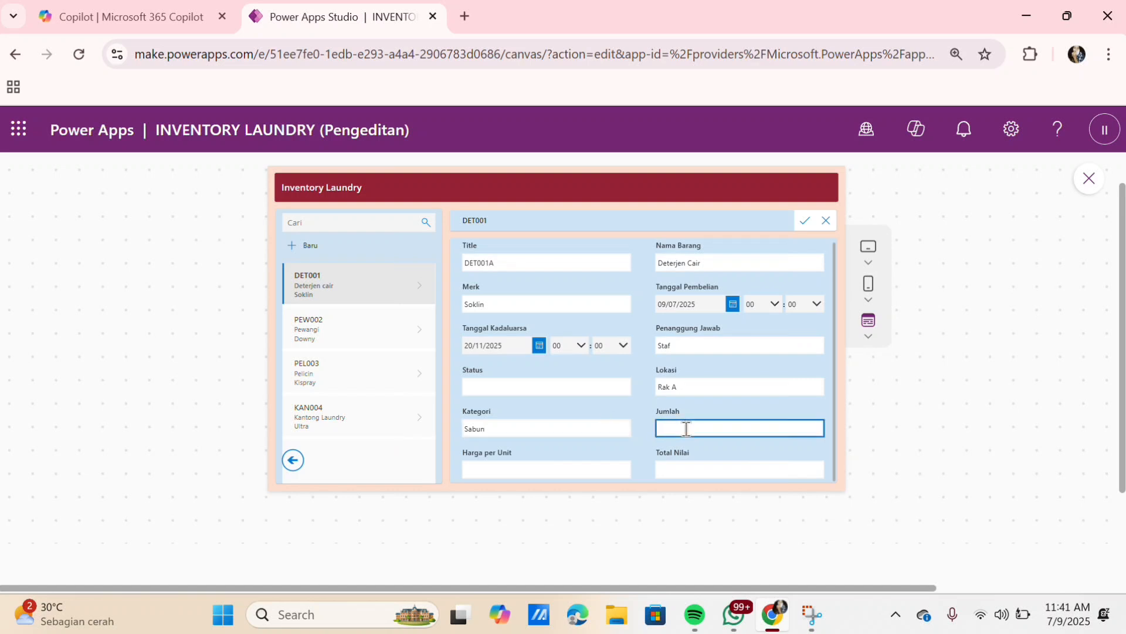
text(14)
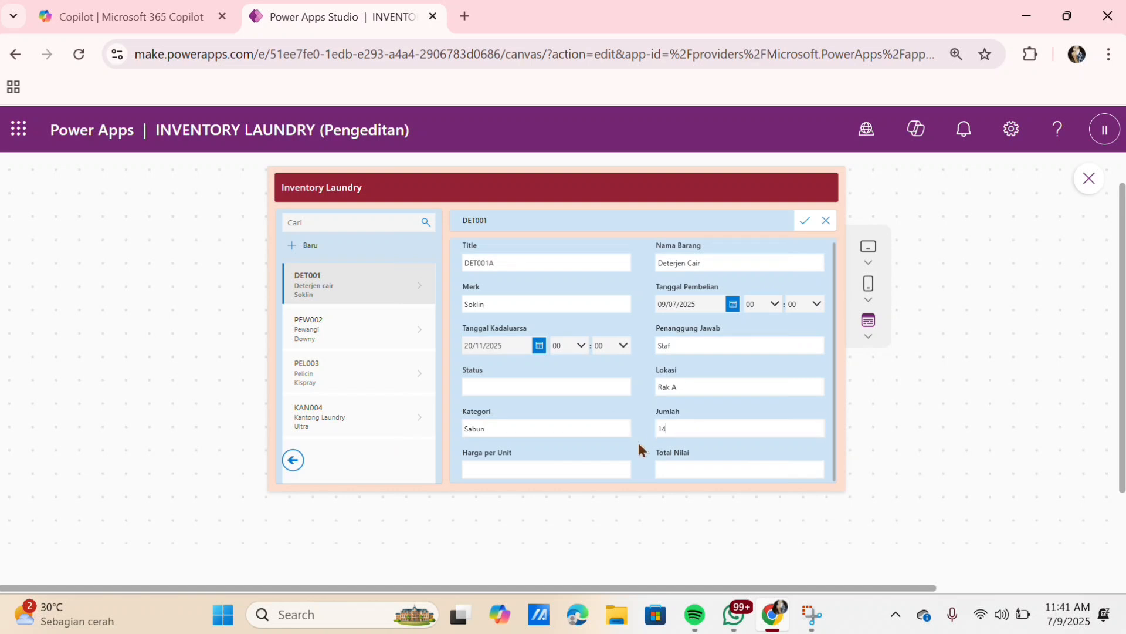
Set Harga per Unit to 20000 and Total Nilai to 280000, and submit the new inventory record
click(610, 470)
scroll(610, 472, down, 2)
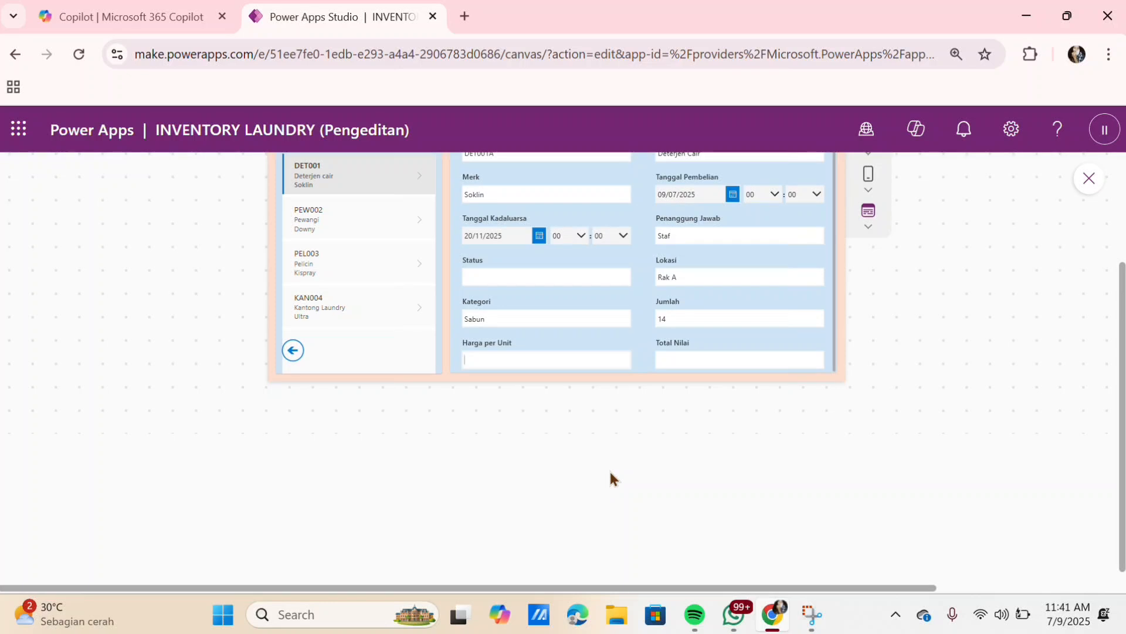
scroll(610, 473, up, 1)
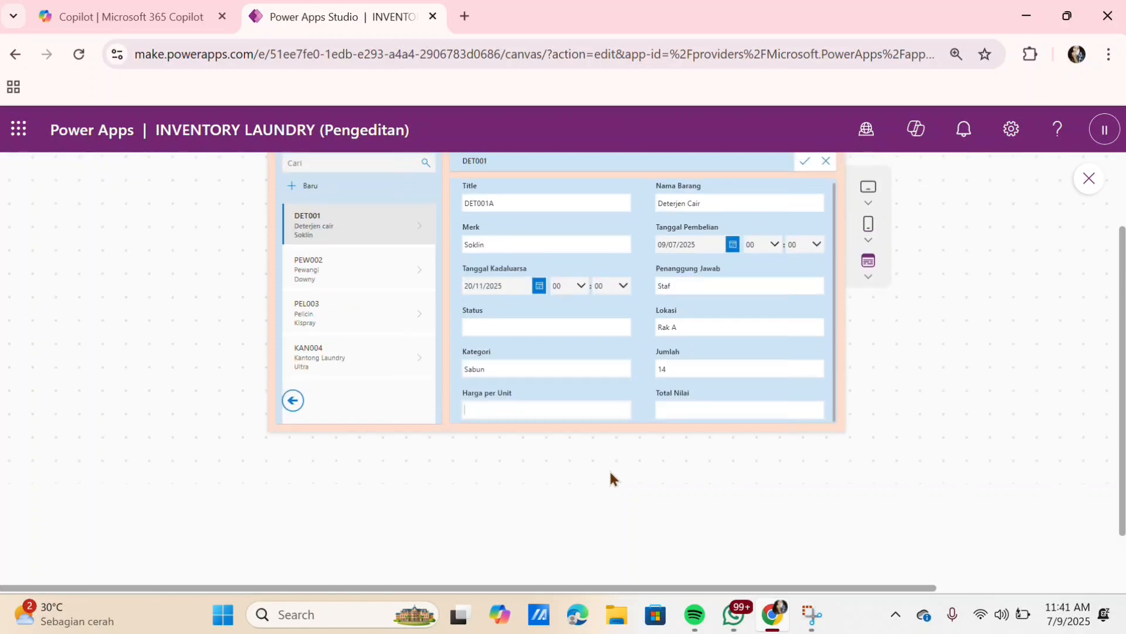
text(5)
key(BackSpace)
text(20000)
click(706, 411)
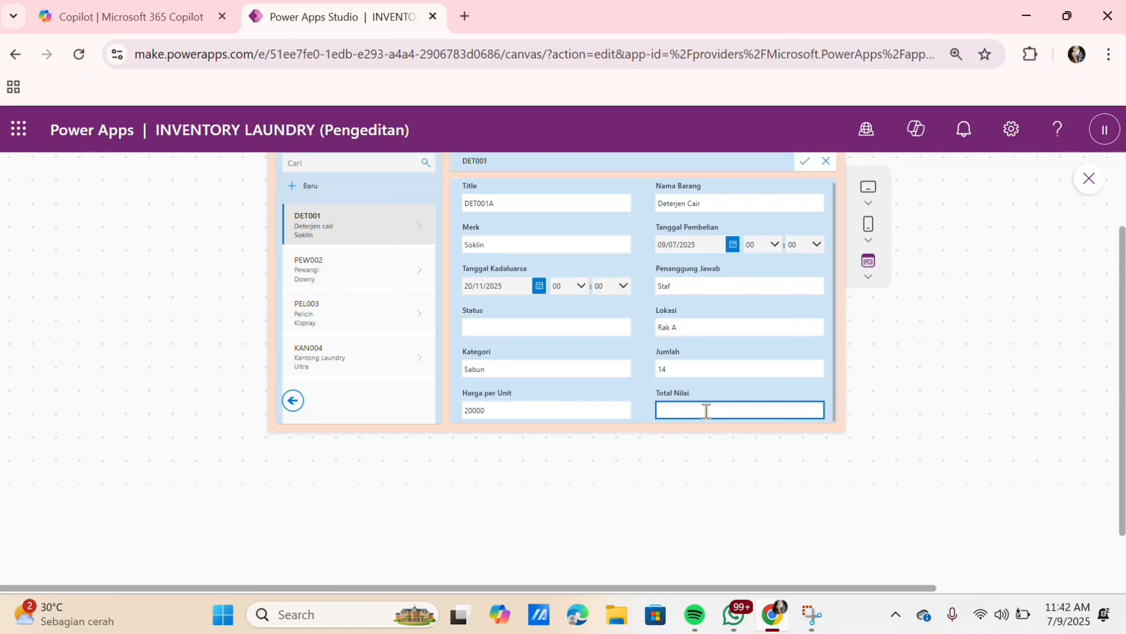
text(280000)
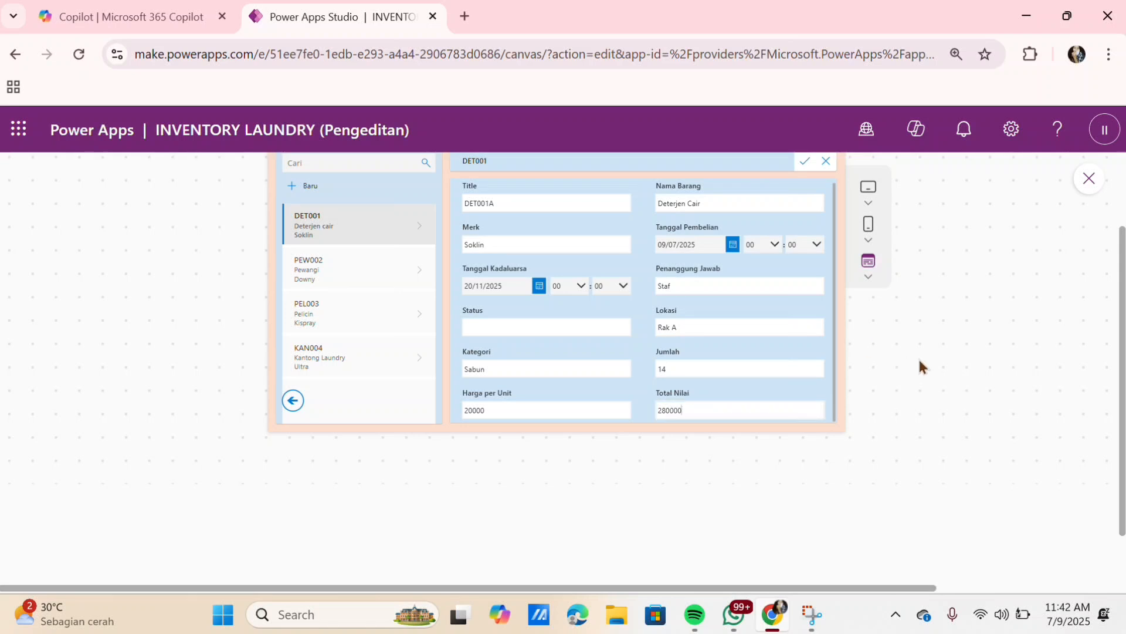
scroll(917, 360, up, 3)
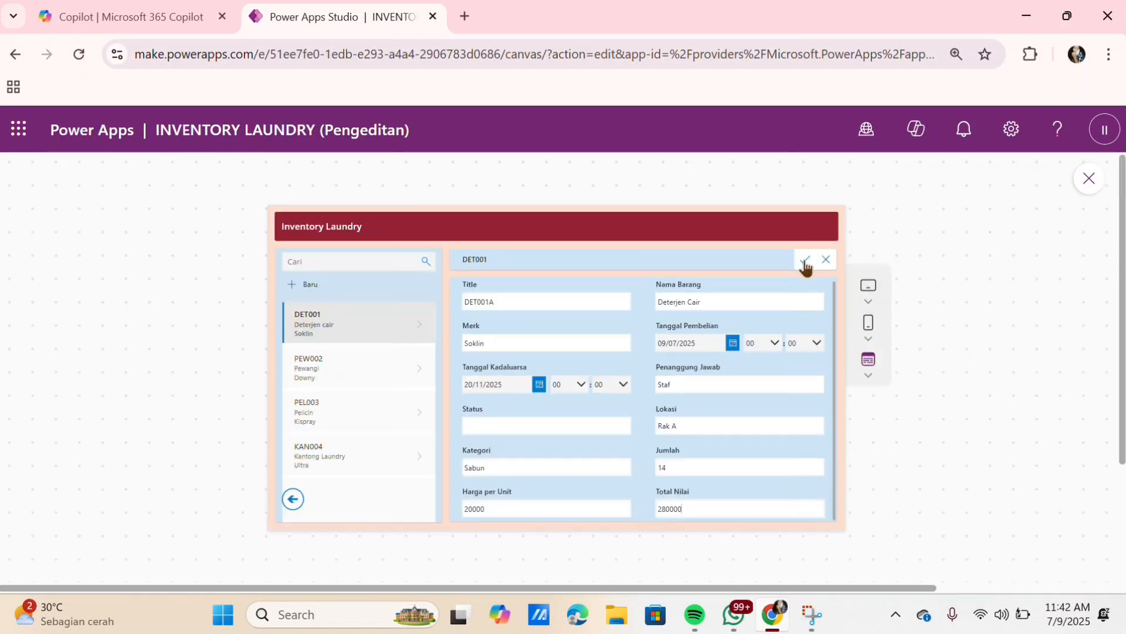
click(805, 260)
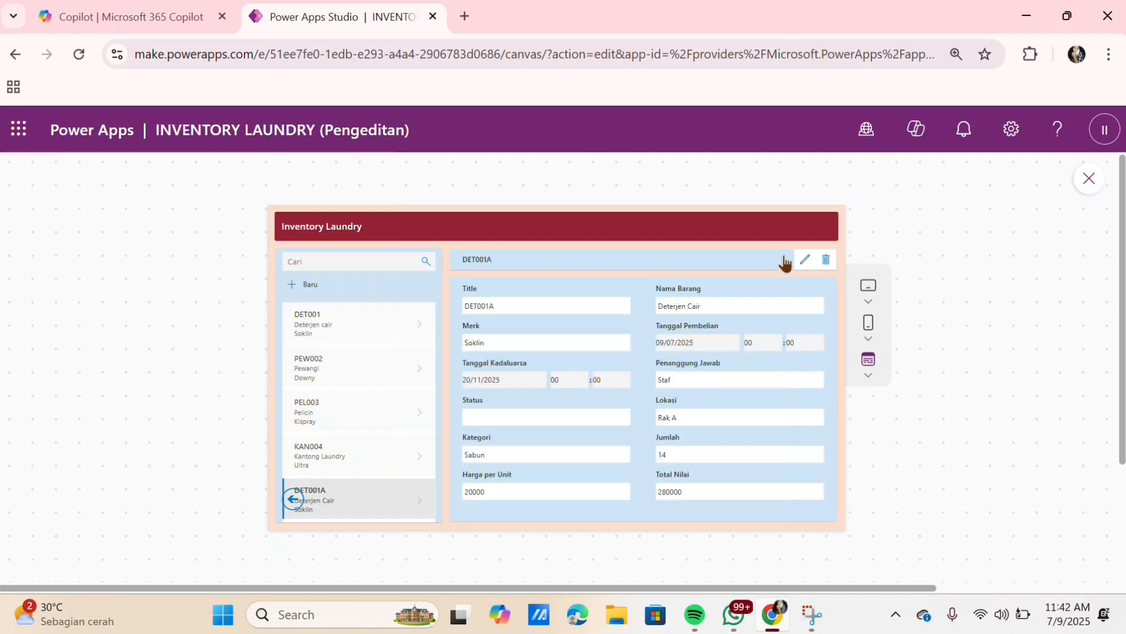
Leave the inventory page to examine the inventory chart on the Grafik page, and return to the app's home screen
scroll(360, 441, down, 1)
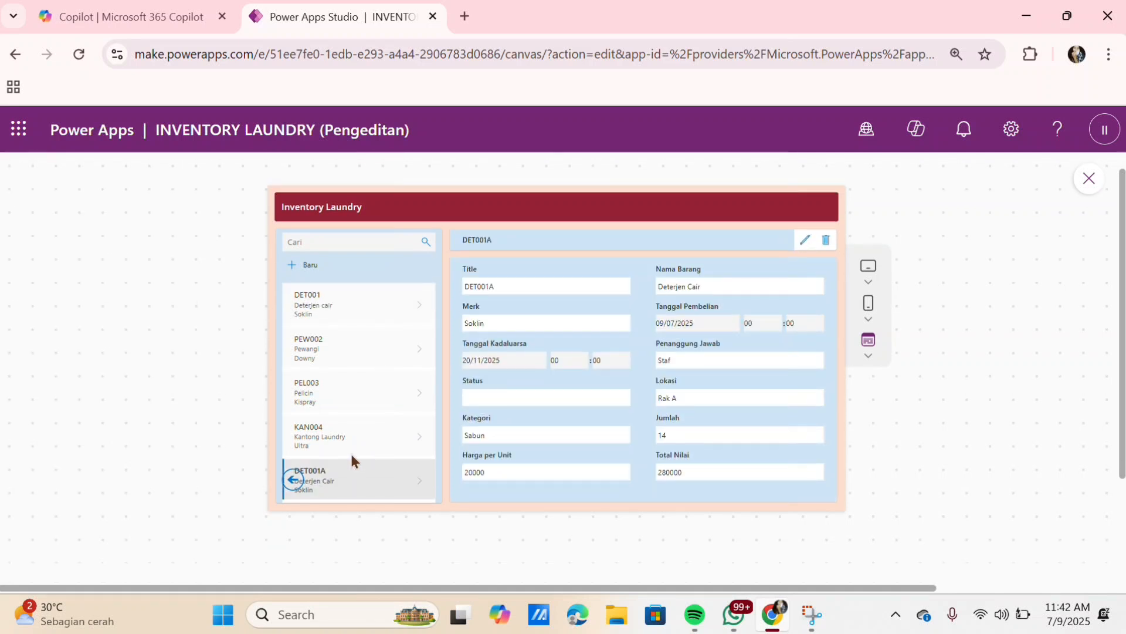
click(293, 481)
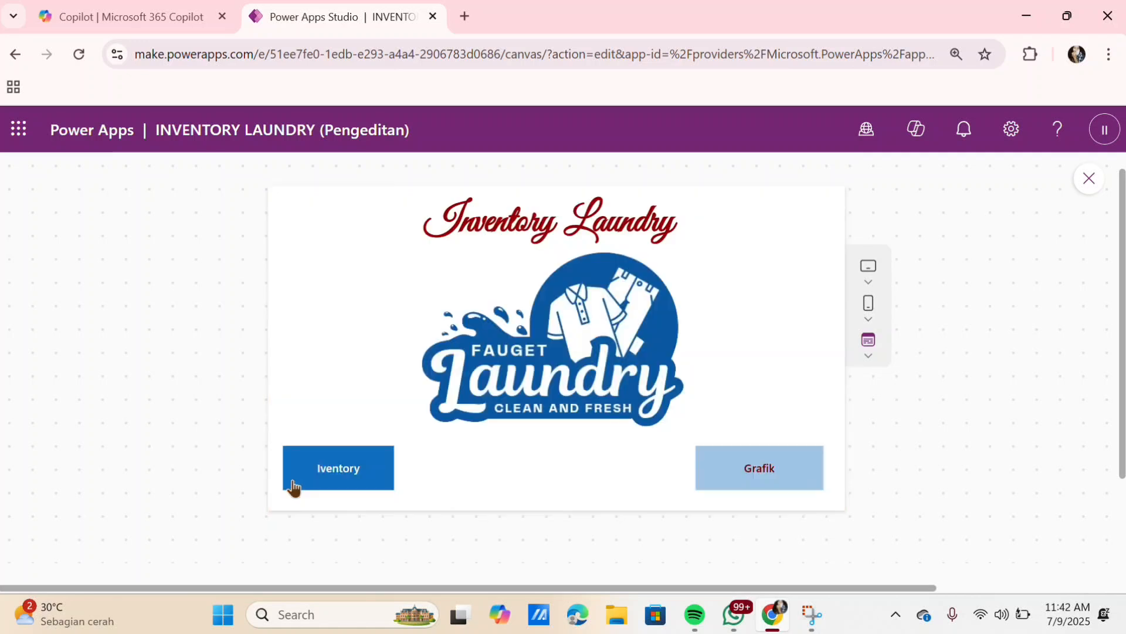
click(768, 478)
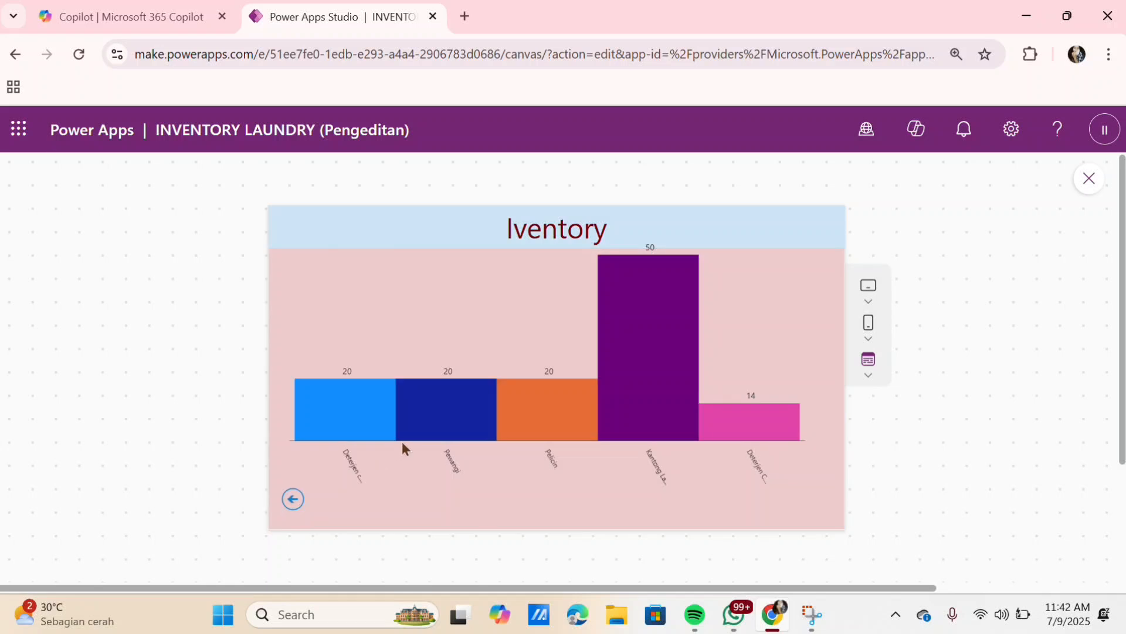
click(293, 499)
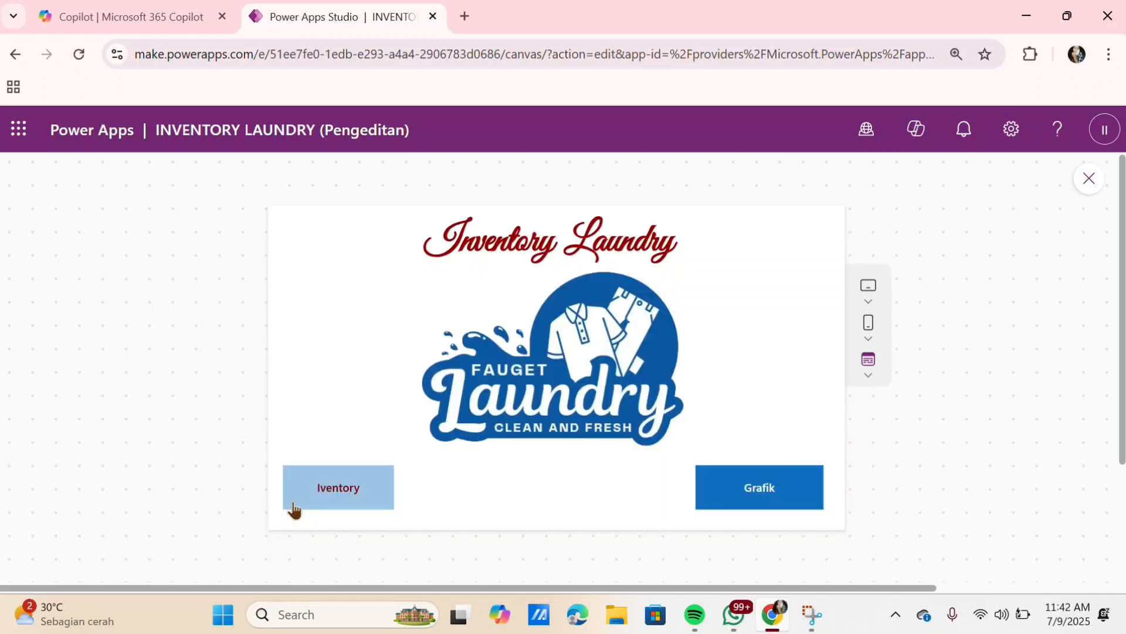